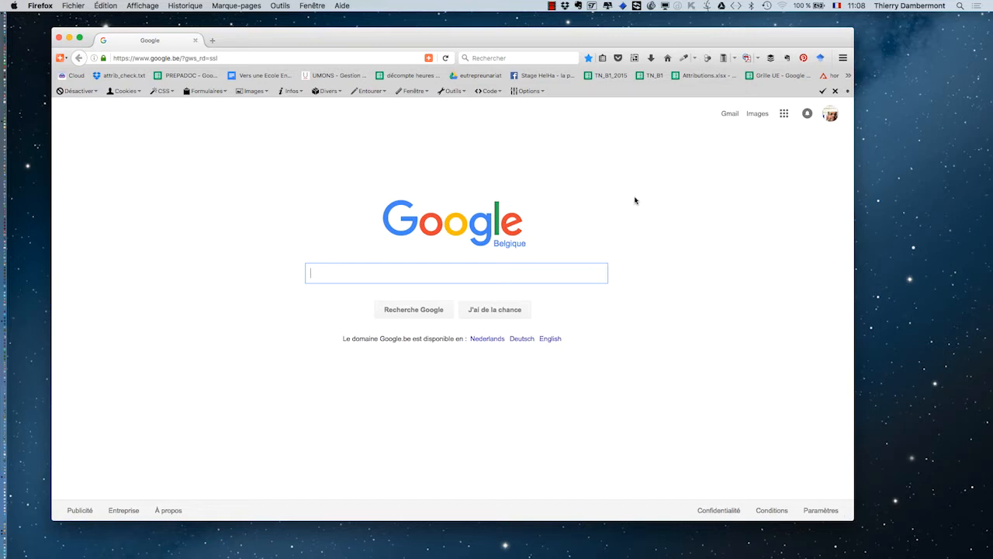
- Search Google for farm "public domain" and show the image results
left_click_drag(506, 39, 496, 31)
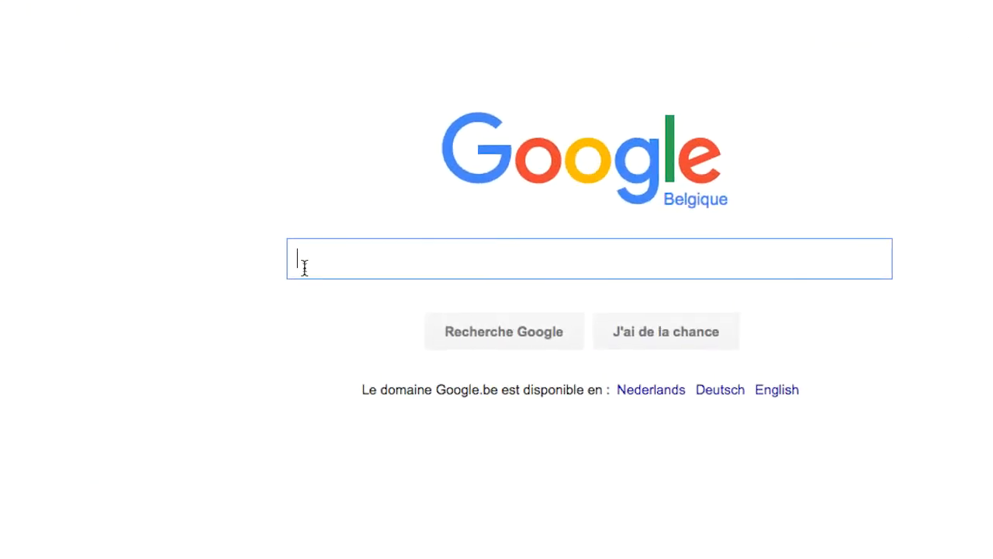
type("far")
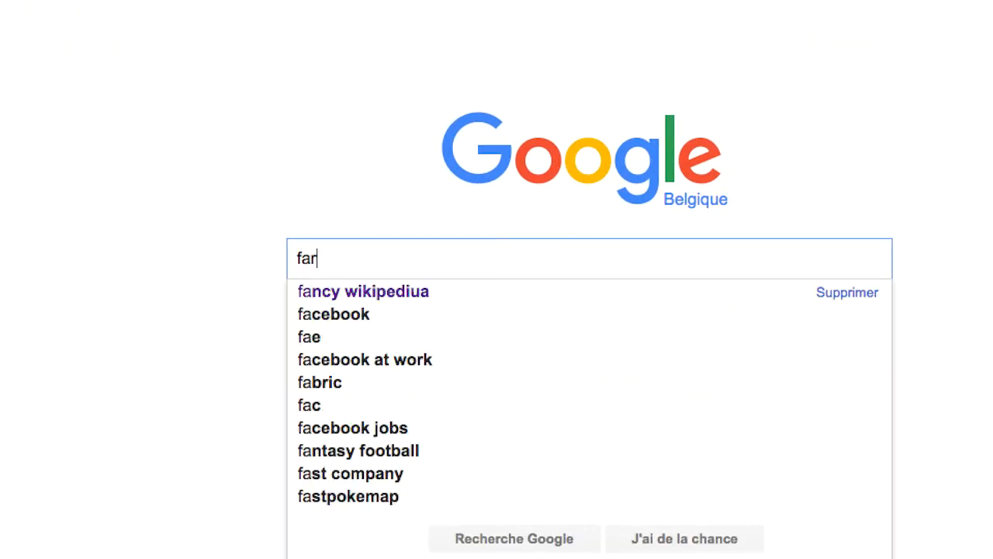
type("m \"public domain\"")
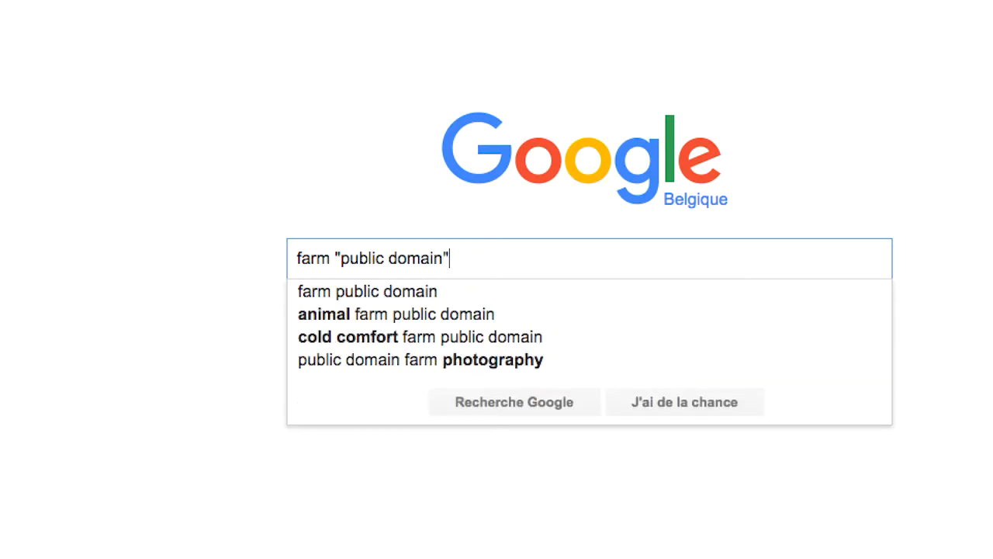
key("Return")
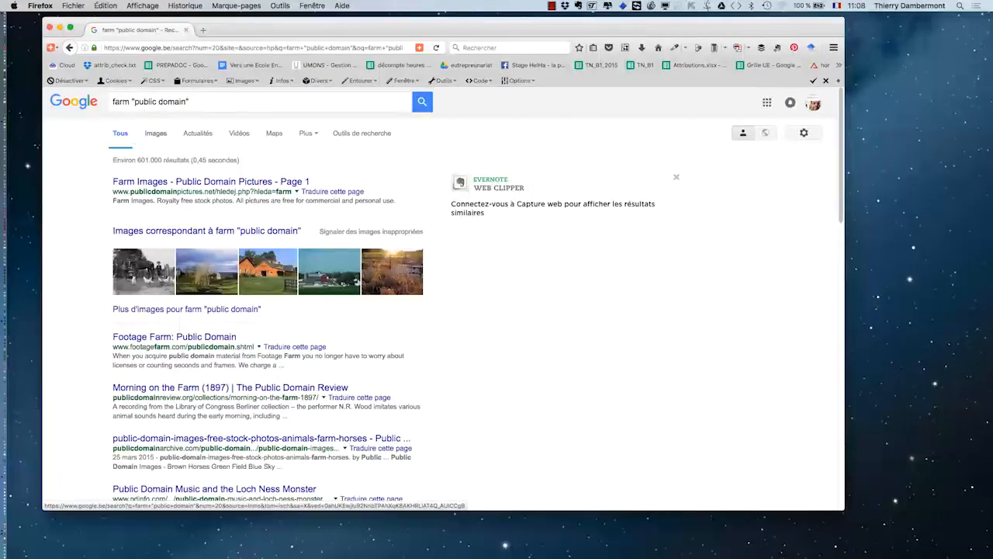
left_click(155, 133)
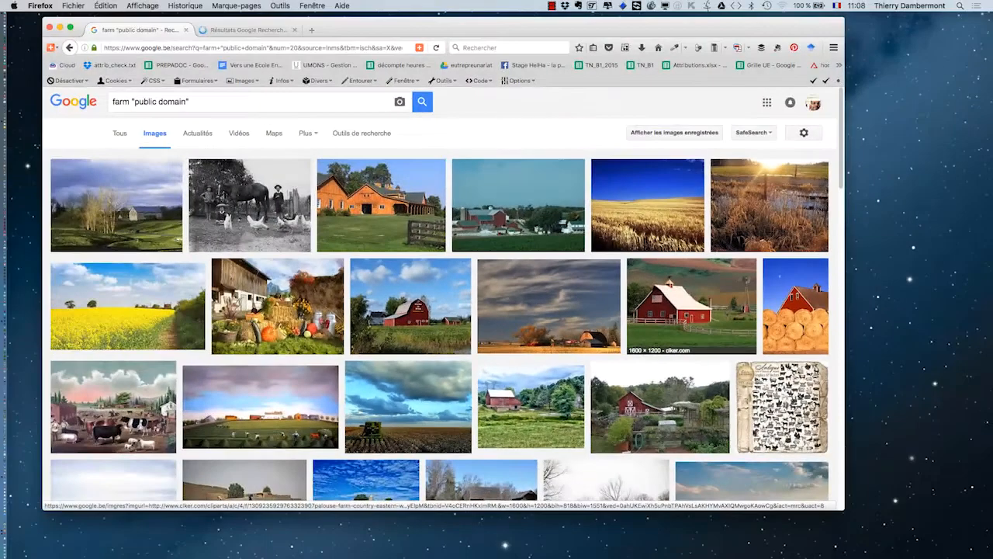
- Open the 1600 × 1200 red barn image from clker.com on its own and check it at actual size
left_click(692, 313)
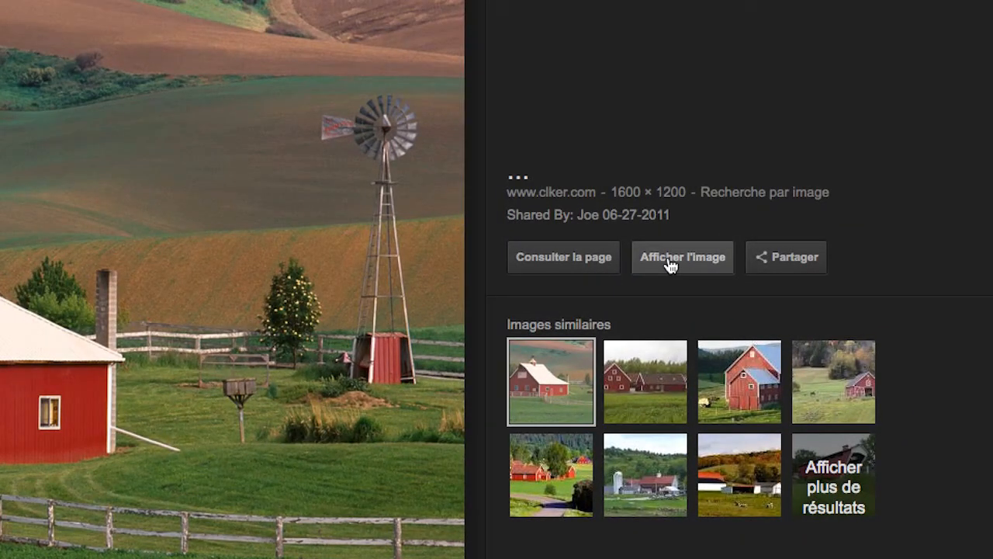
left_click(669, 263)
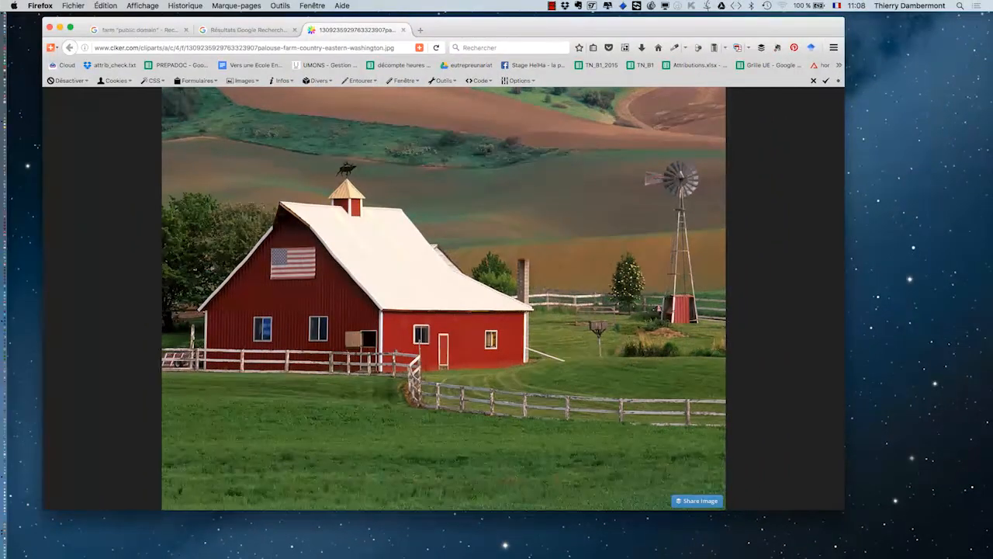
left_click(419, 281)
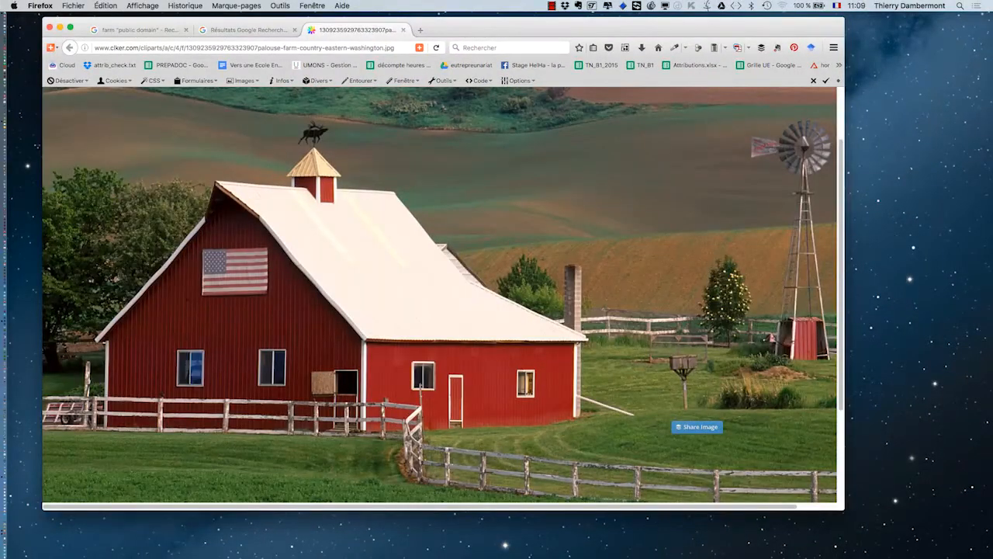
left_click(419, 282)
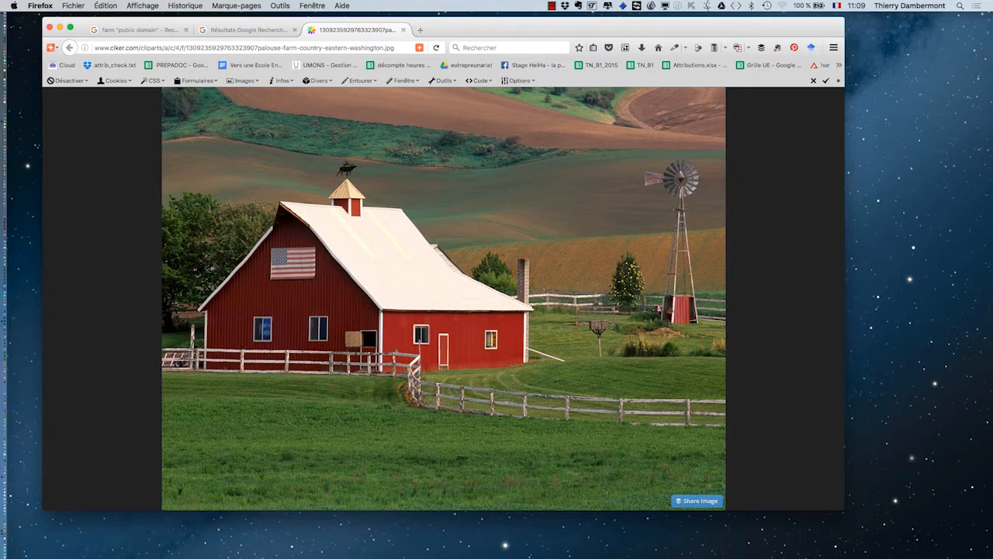
right_click(412, 263)
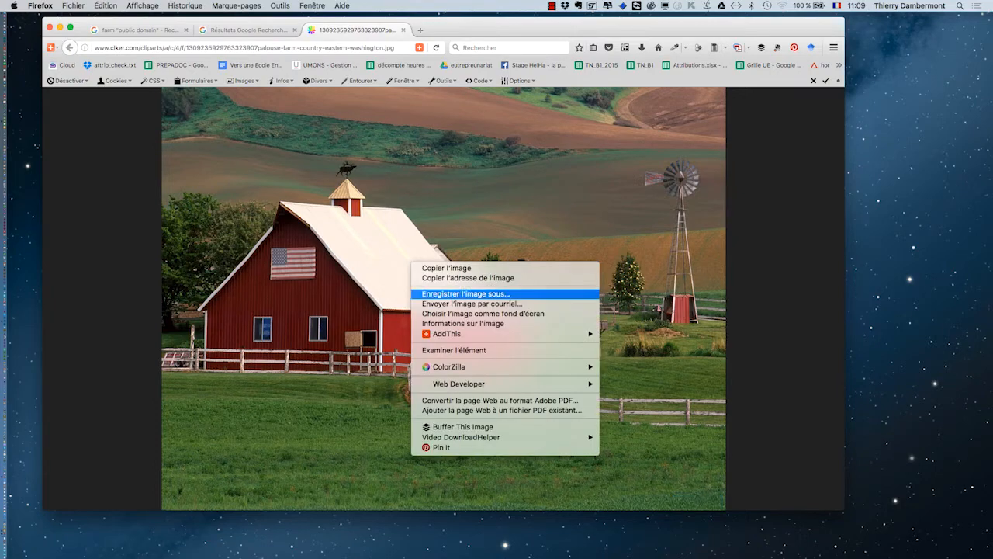
key("Escape")
- View the 500 × 333 farm image from commondreams.org on its own for comparison, close it and return to the image results
left_click(138, 30)
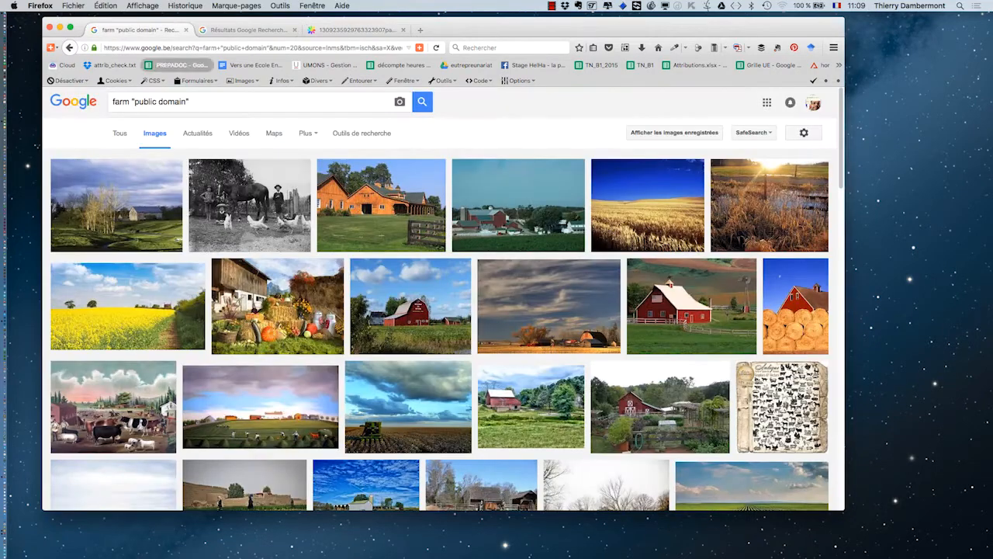
scroll(535, 326, "down", 2)
scroll(481, 373, "down", 2)
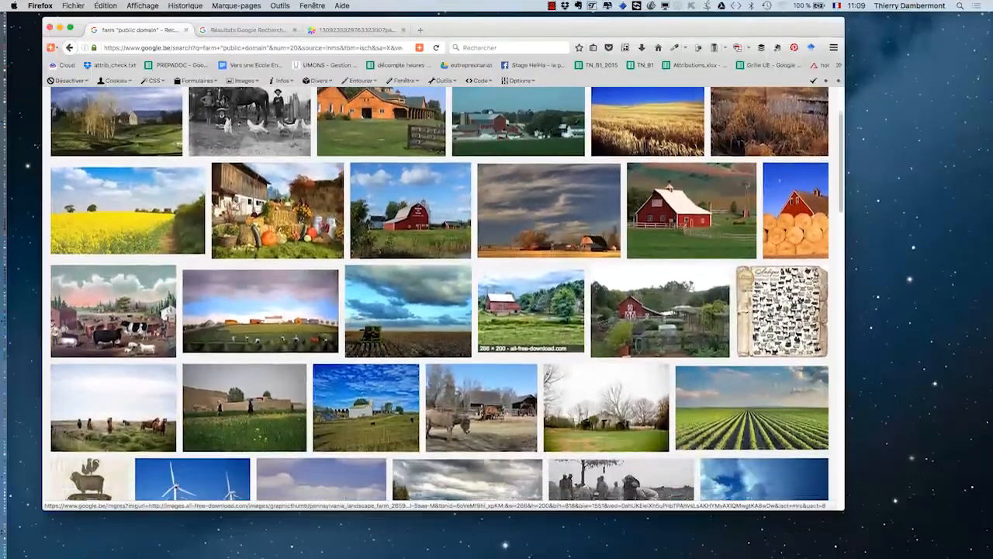
scroll(481, 372, "down", 2)
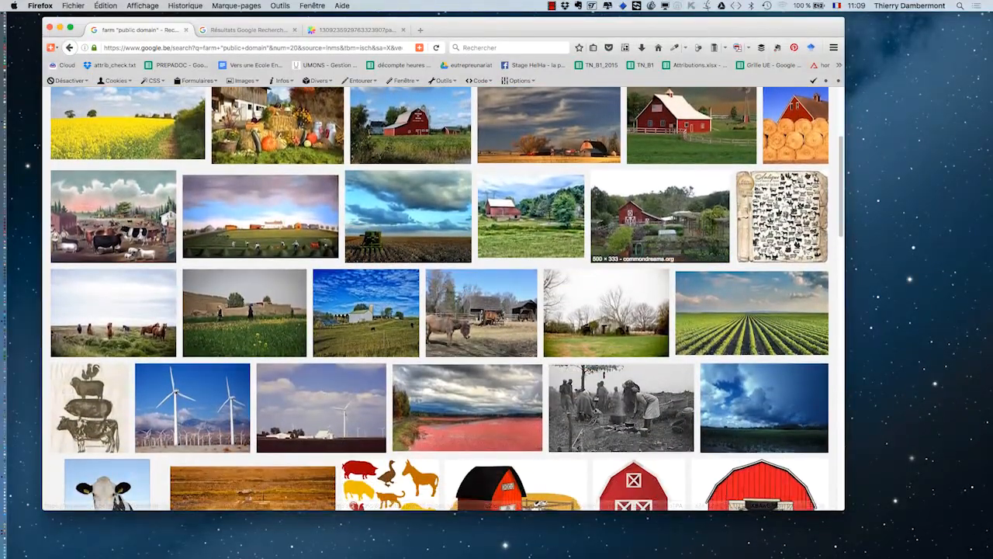
left_click(659, 217, "super")
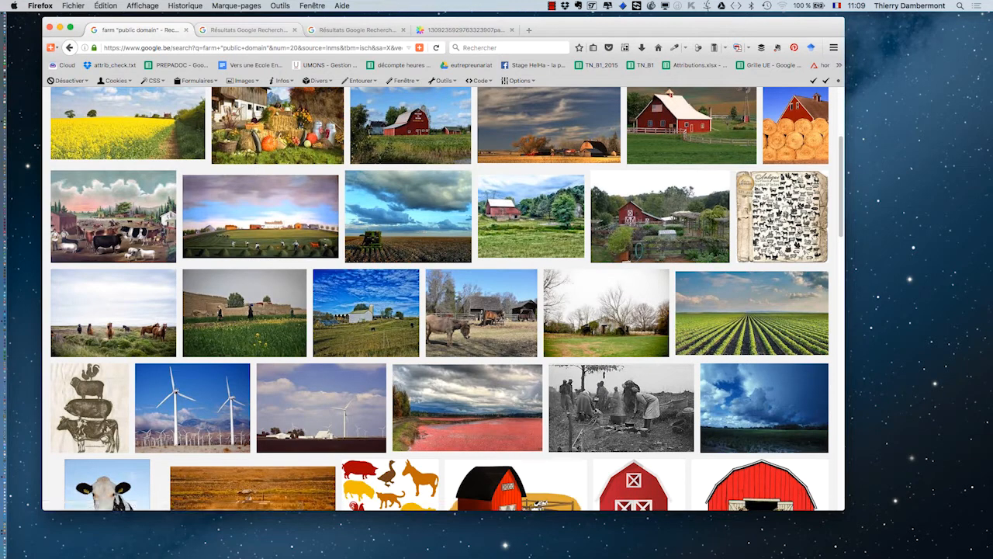
left_click(246, 30)
left_click(674, 256)
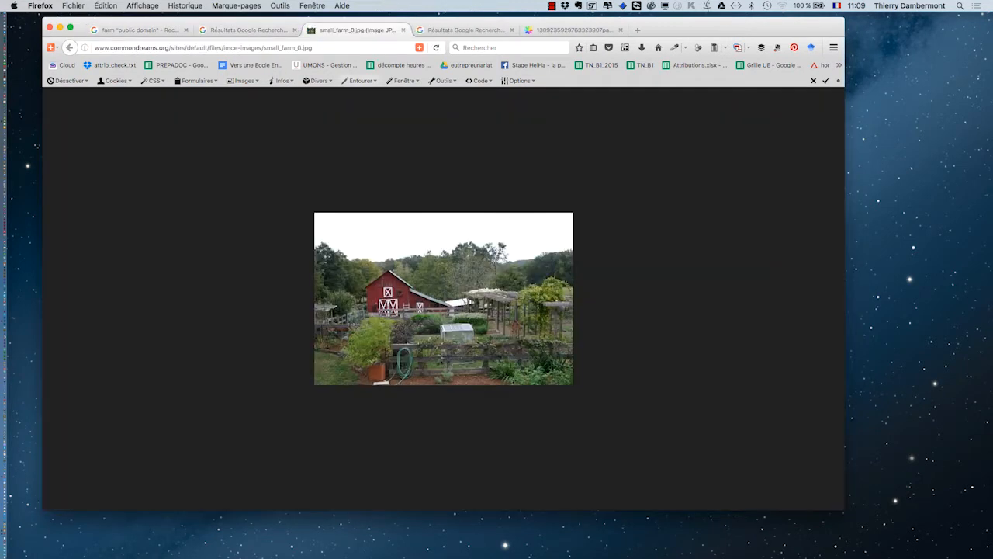
left_click(403, 30)
left_click(141, 29)
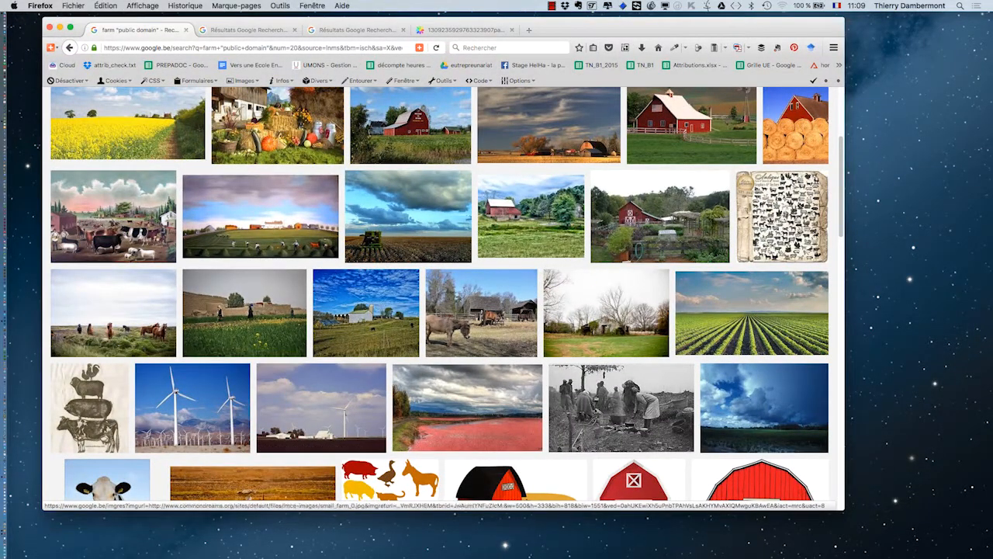
- Return to the full clker.com barn image and start saving it, choosing the desktop (Bureau) as location
left_click(353, 29)
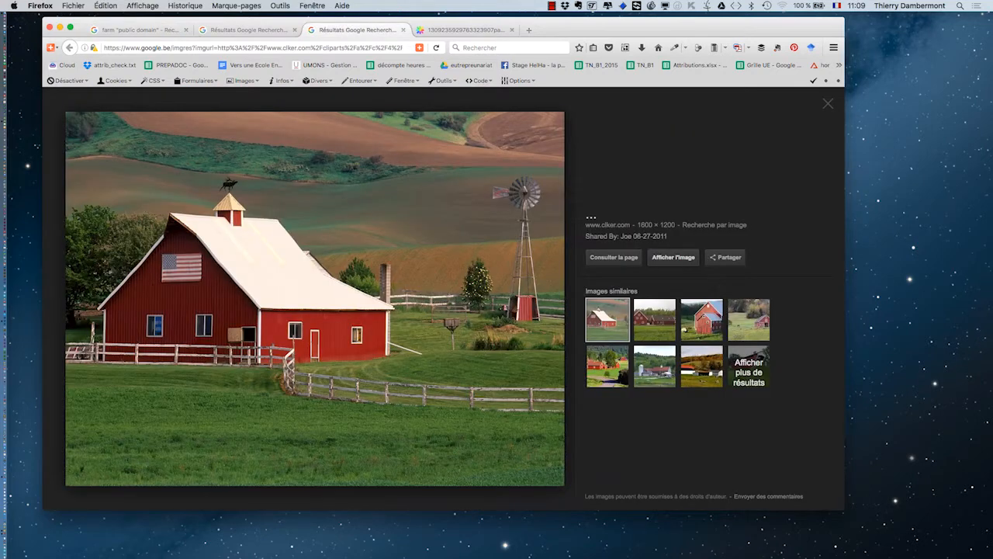
left_click(461, 29)
right_click(466, 220)
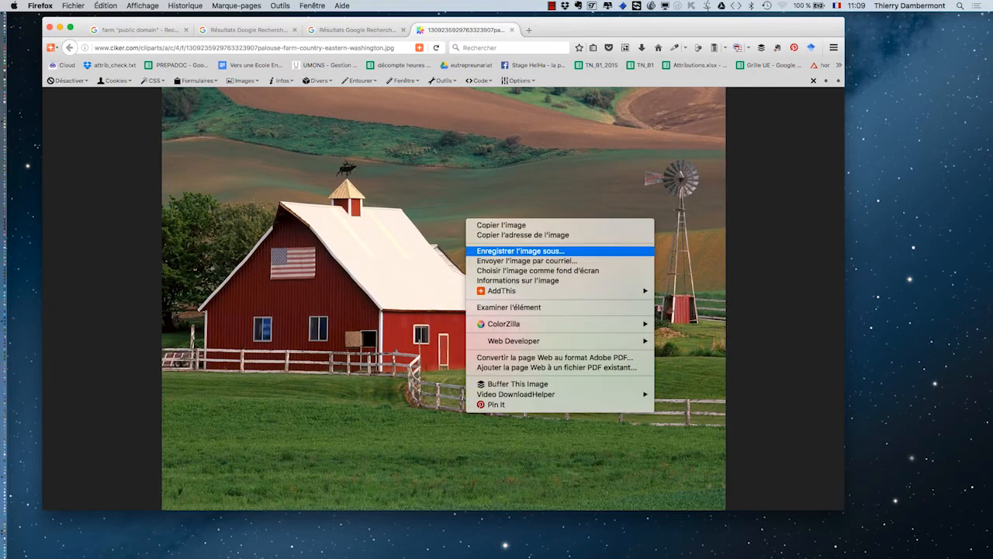
left_click(521, 251)
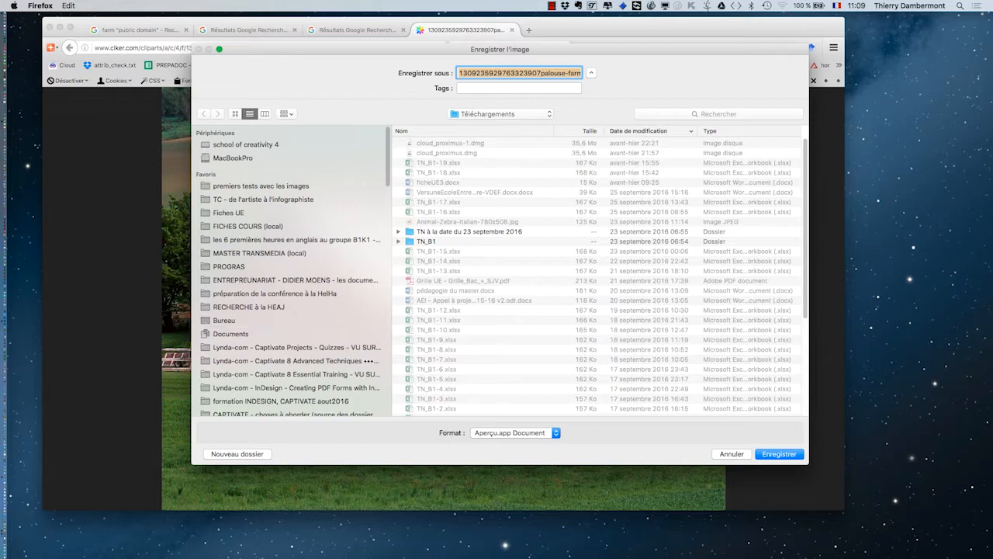
left_click(224, 319)
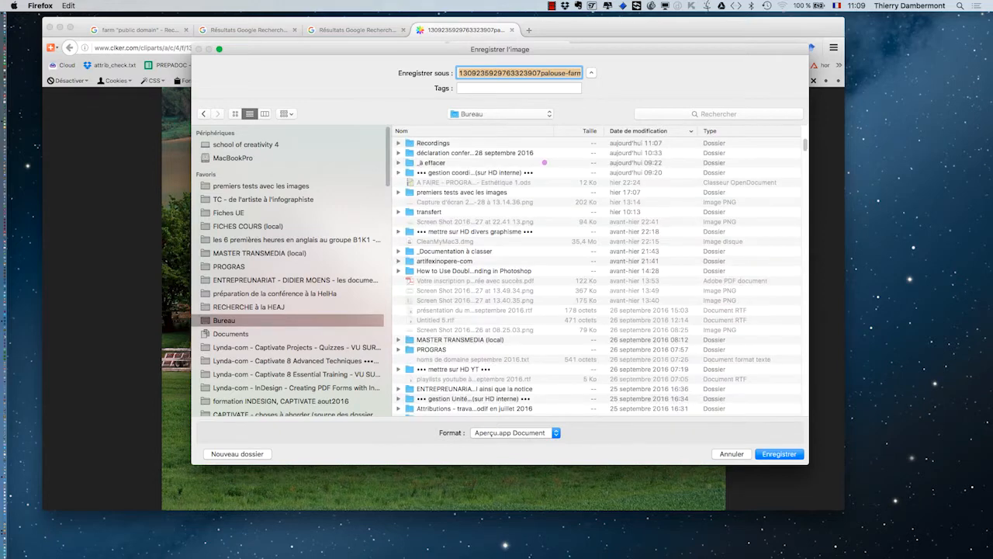
- Create a new folder named Photoshop intro 2 on the desktop and save the barn image in it
left_click(237, 453)
type("29 septeb")
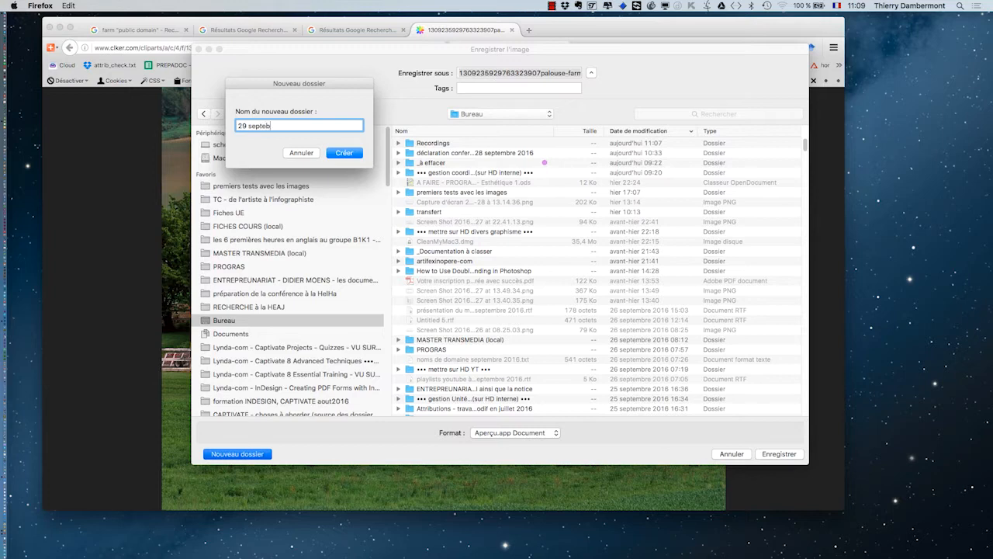
left_click_drag(275, 125, 229, 122)
type("Photoshop intro 2")
left_click(351, 154)
left_click(778, 453)
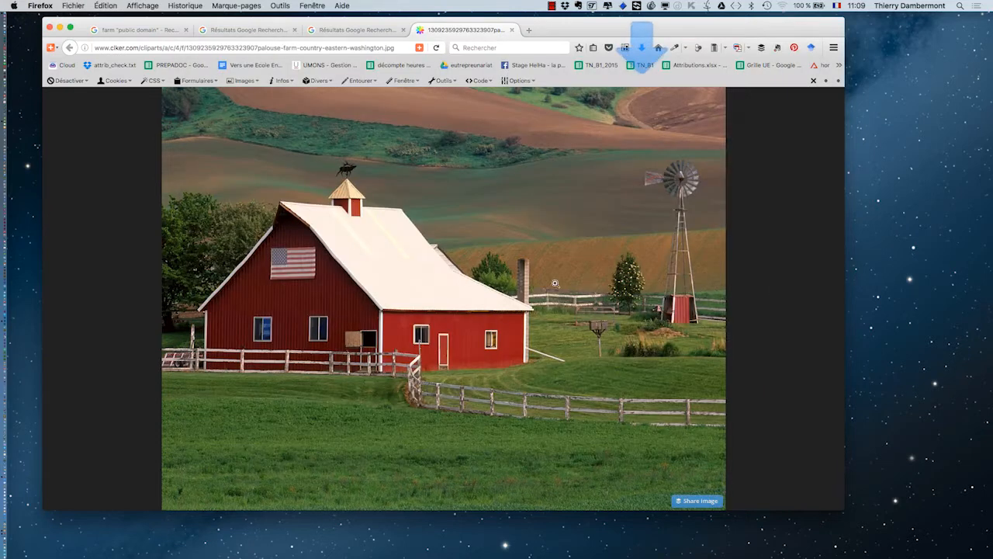
- Switch to Finder, show the desktop in a new window and add the Photoshop intro 2 folder to the top of the favourites
key("super+Tab")
left_click(598, 288)
left_click(74, 6)
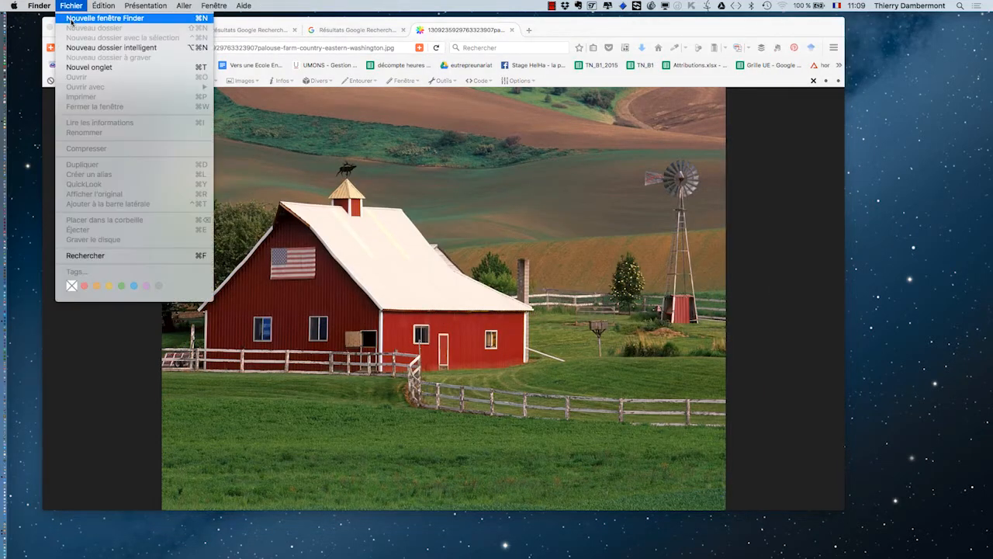
left_click(76, 19)
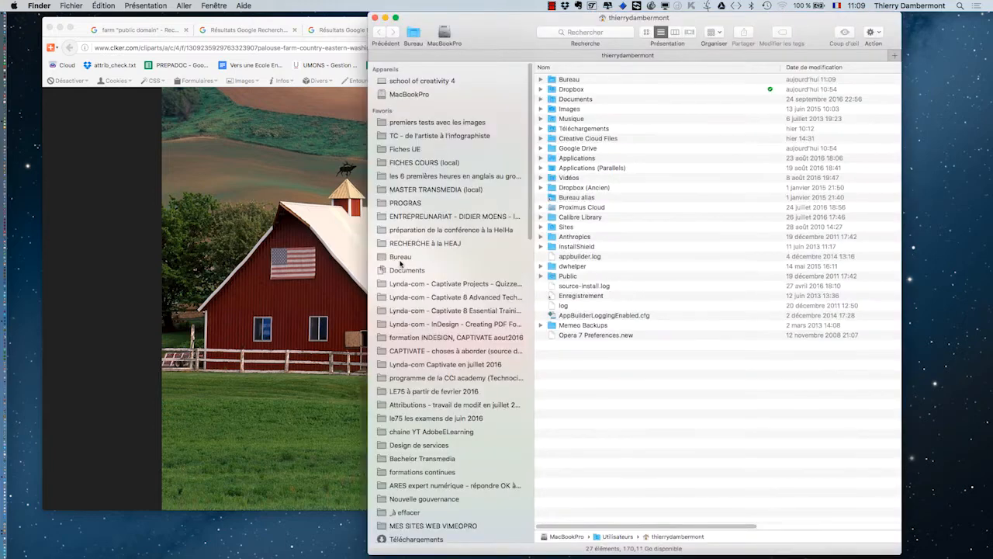
left_click(399, 257)
left_click_drag(582, 78, 474, 116)
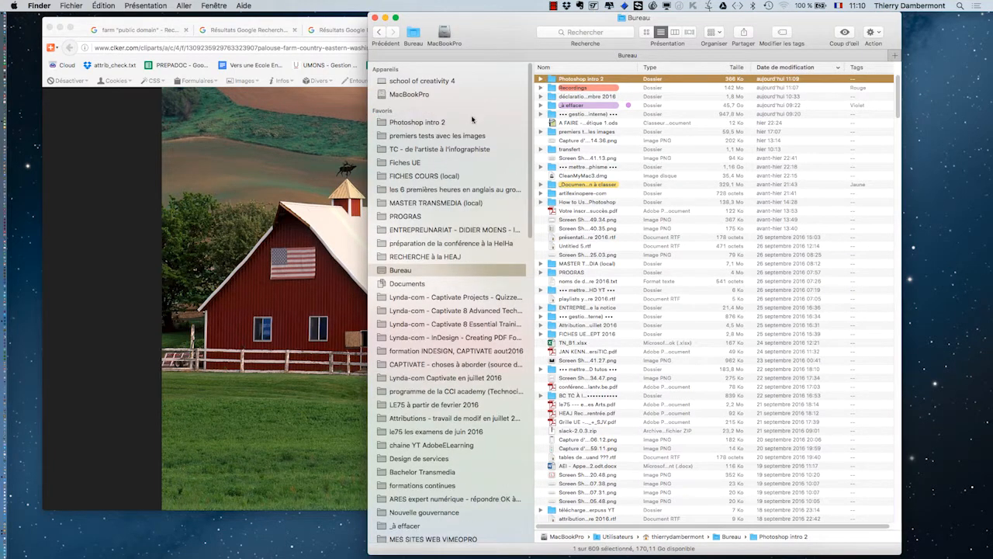
- Rename the barn image in the Photoshop intro 2 folder as country-eastern-washington.jpg
left_click(475, 120)
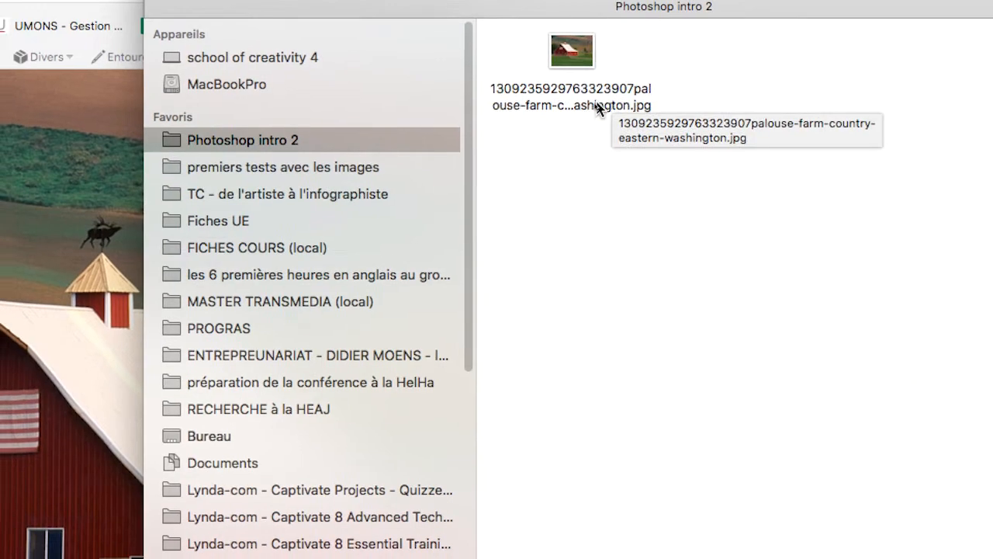
left_click(586, 105)
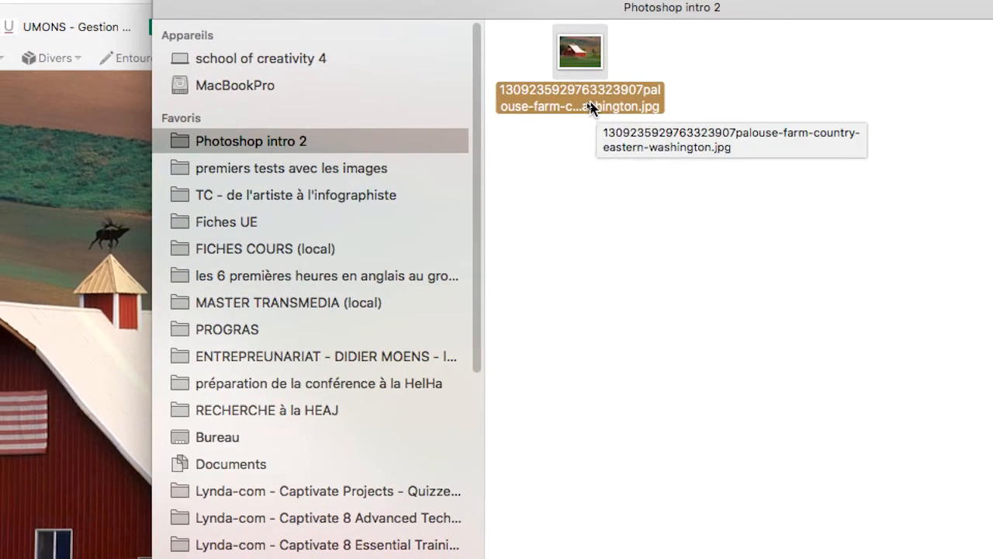
left_click(588, 106)
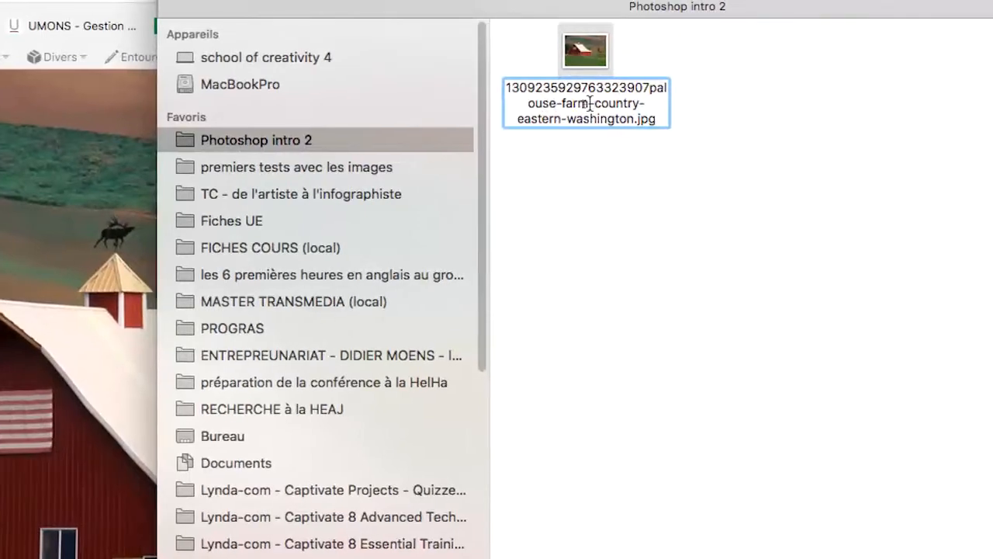
left_click_drag(594, 105, 568, 65)
key("BackSpace")
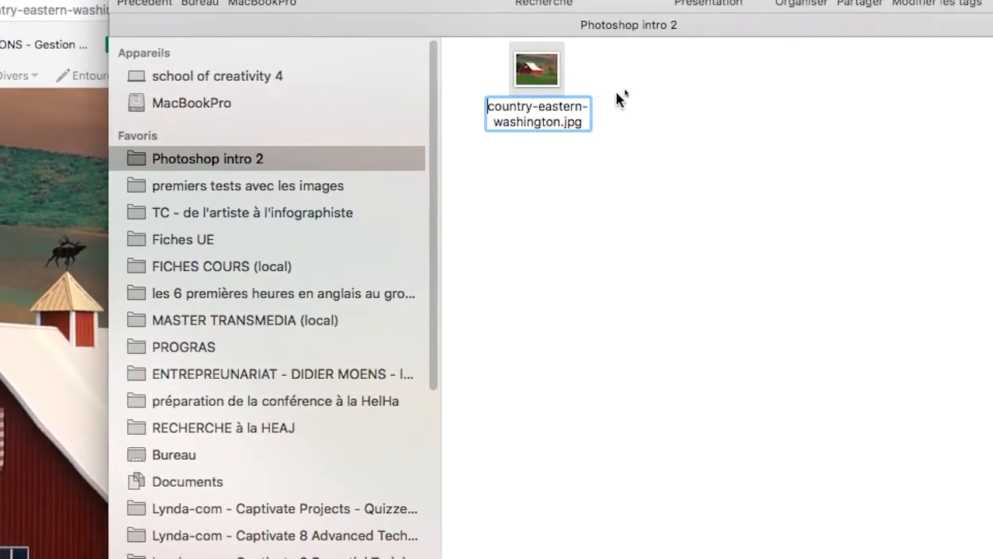
key("Return")
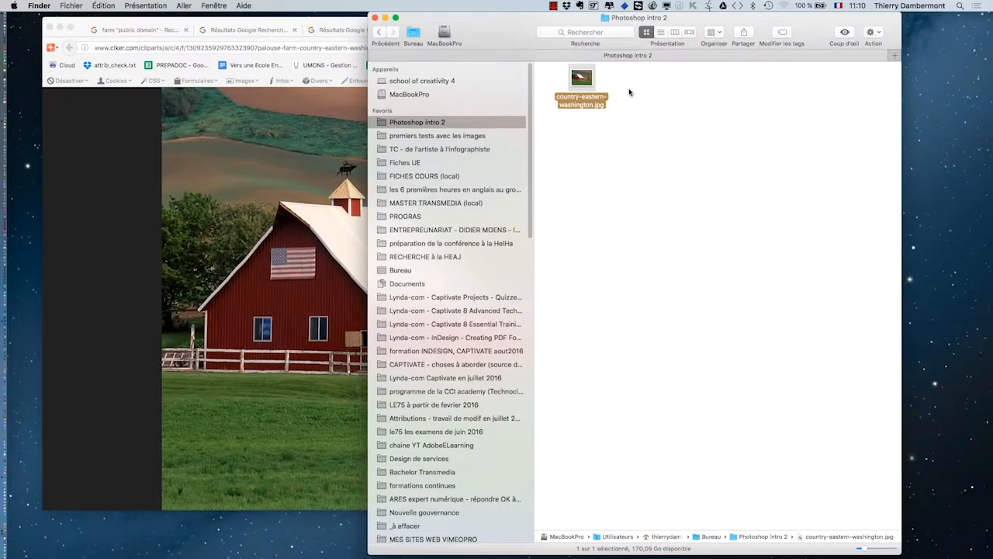
- Switch to Photoshop, hide the other applications and open country-eastern-washington.jpg from the Photoshop intro 2 folder
key("super+Tab")
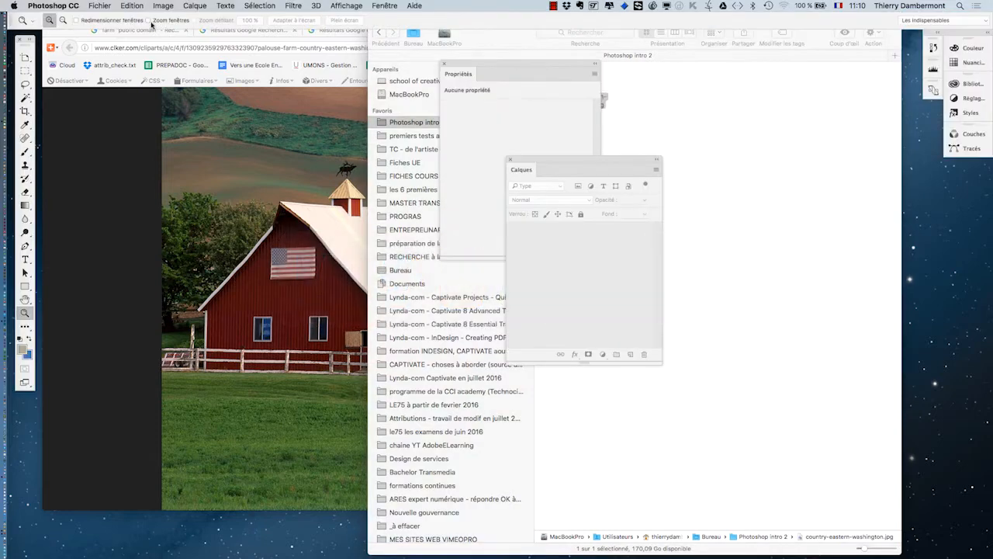
key("super+alt+h")
left_click(100, 4)
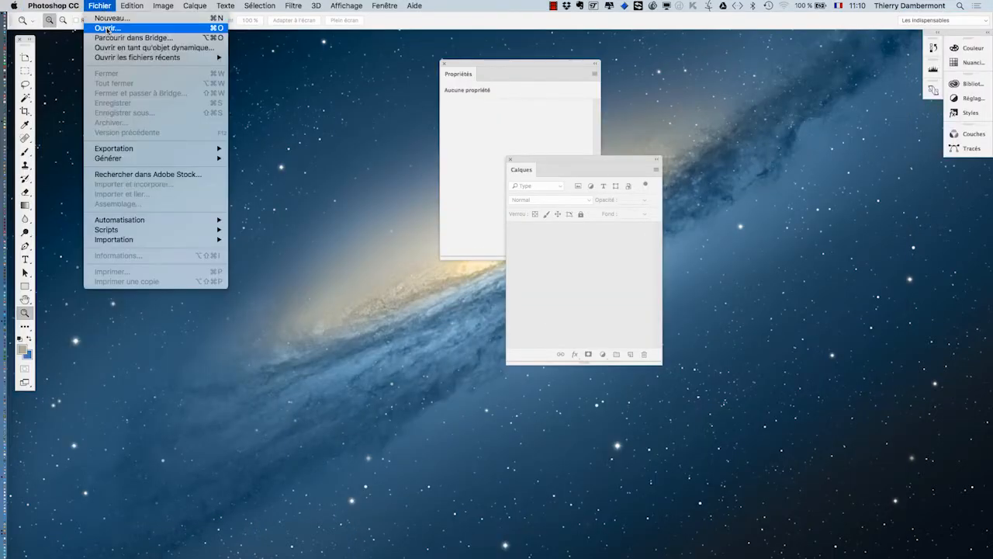
left_click(107, 28)
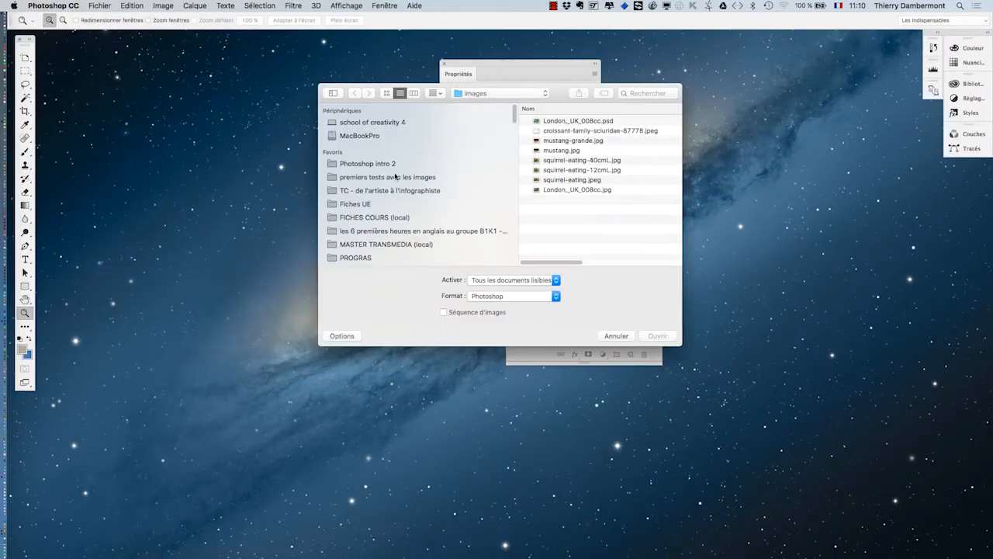
left_click(367, 163)
left_click(567, 122)
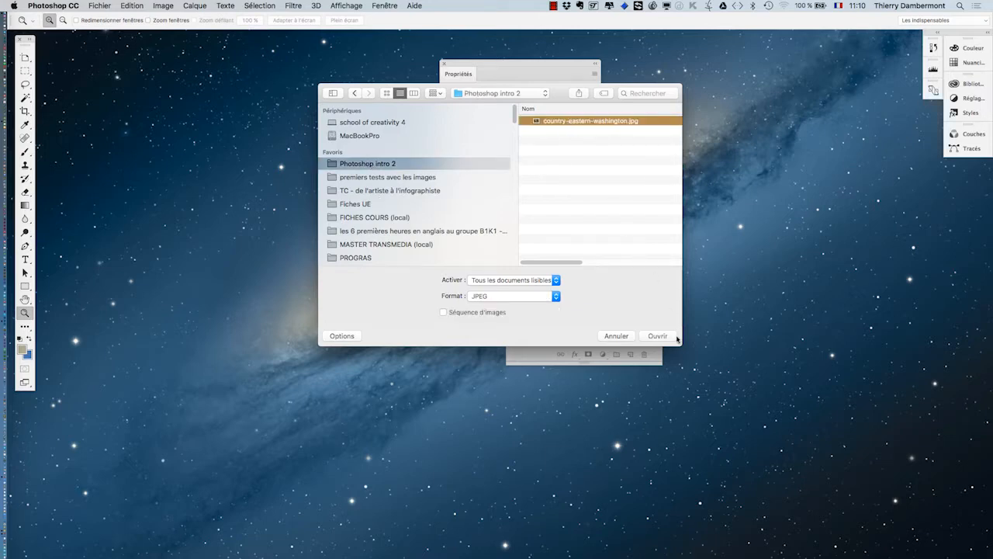
left_click(658, 336)
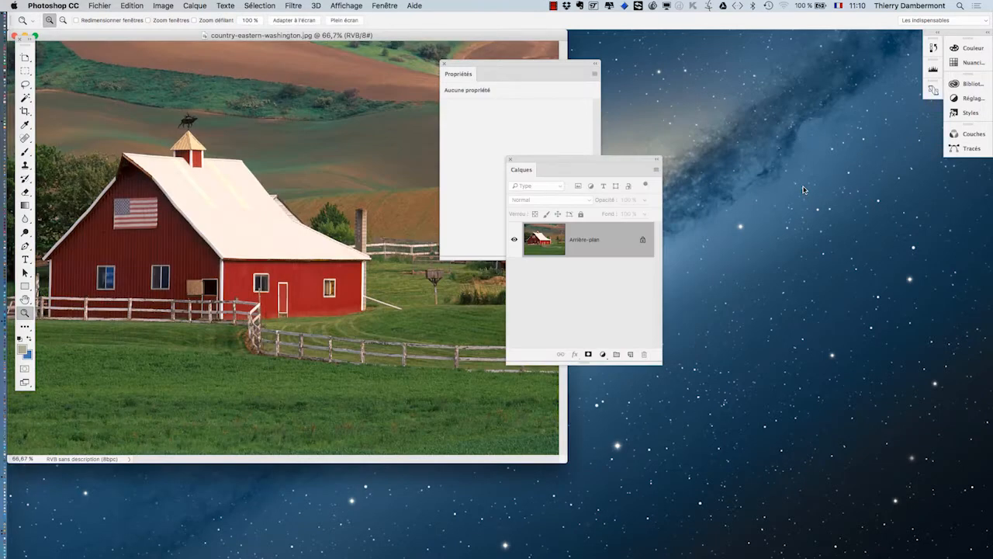
- Close the floating Calques and Propriétés panels, move the image window clear of the tools and reset the Les indispensables workspace
left_click(510, 159)
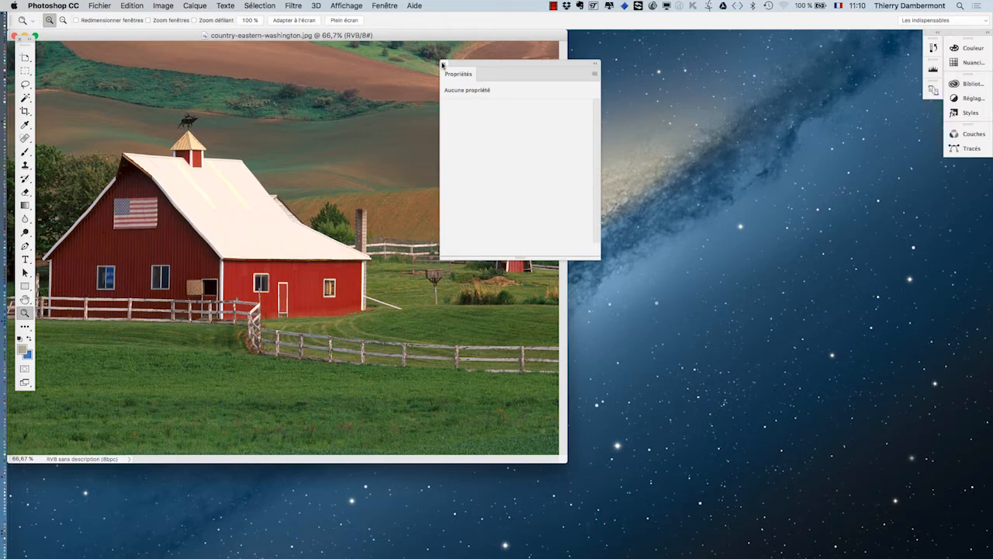
left_click(443, 64)
left_click_drag(451, 37, 558, 55)
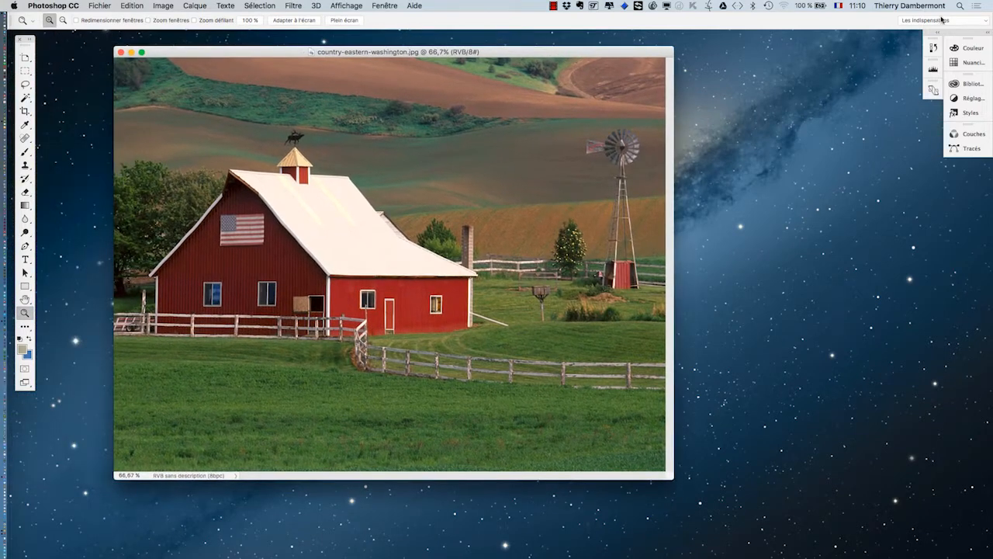
left_click(941, 20)
left_click(945, 107)
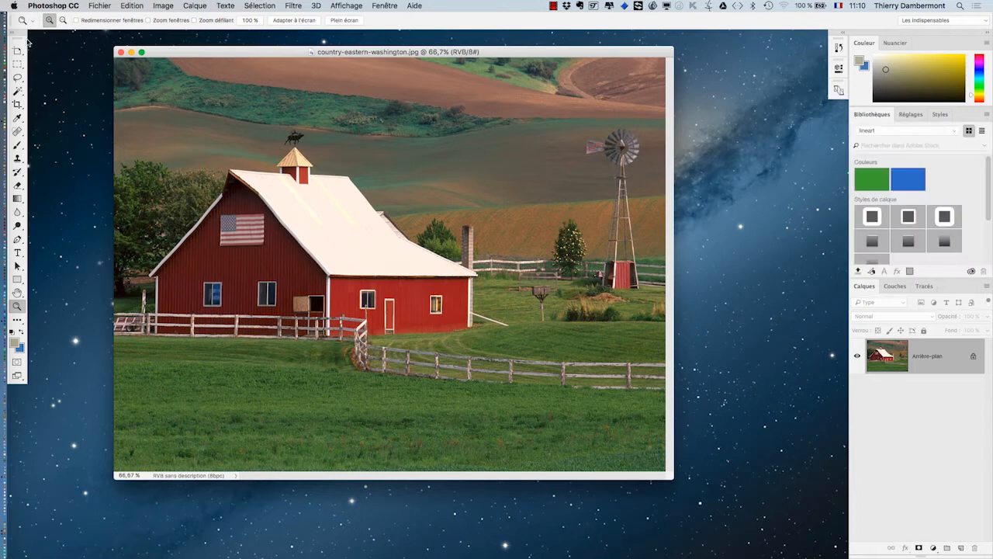
- Detach the tools panel from the screen edge and set it to a two-column layout
left_click_drag(22, 45, 57, 67)
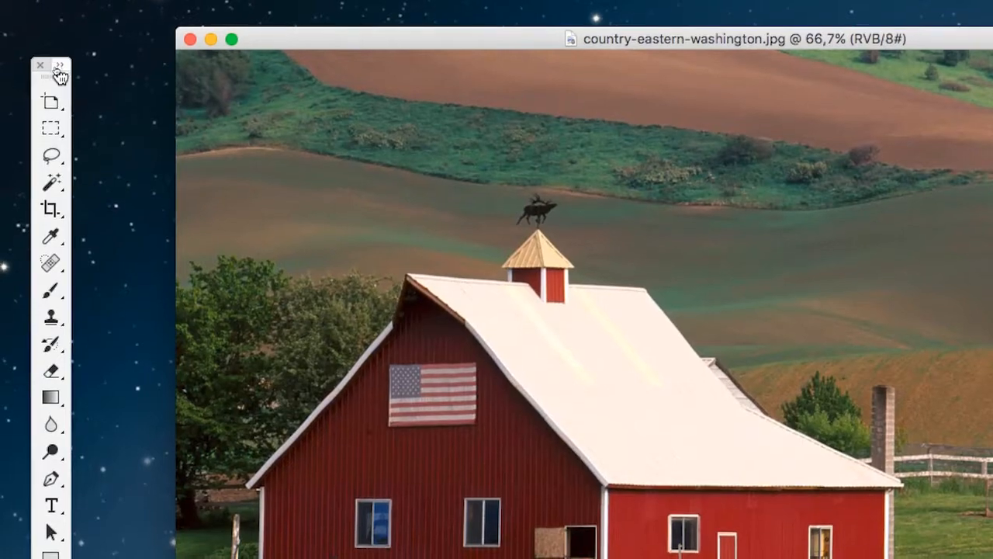
left_click(59, 70)
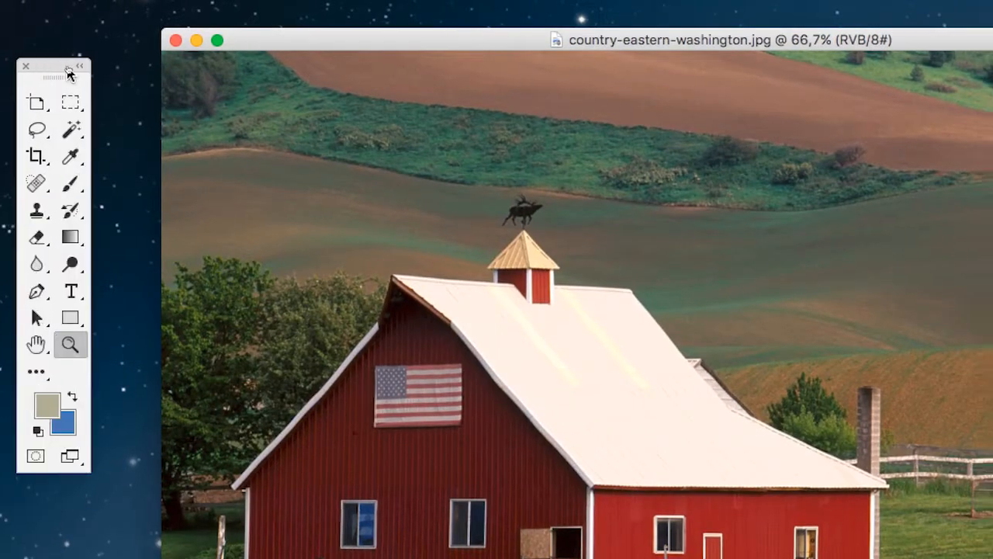
left_click(92, 72)
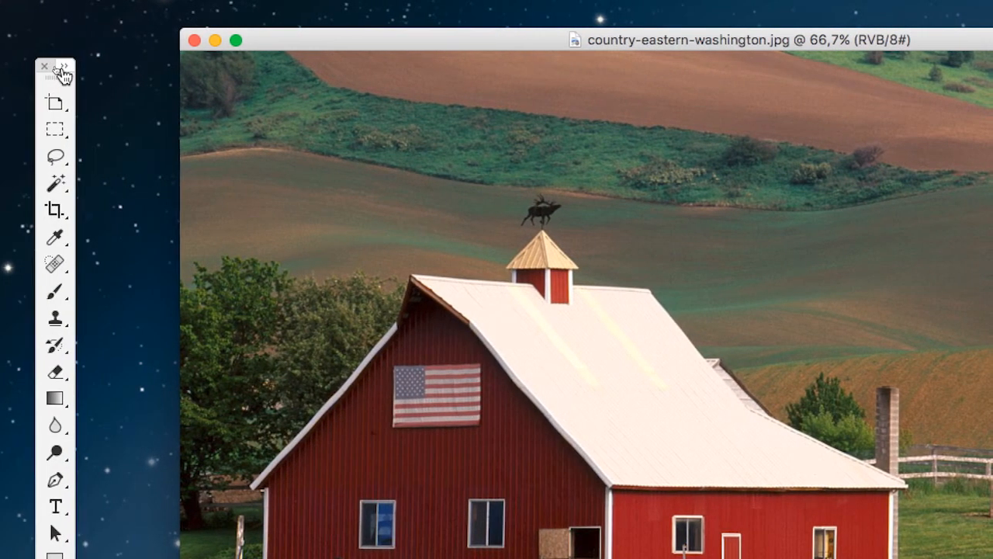
left_click(38, 67)
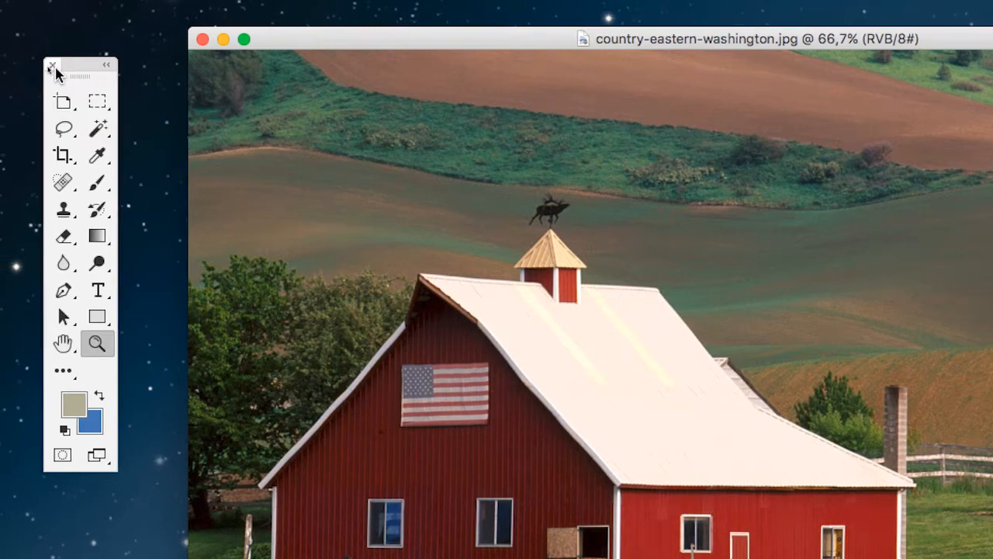
- Close the tools panel, show it again and place it beside the barn image
left_click(52, 67)
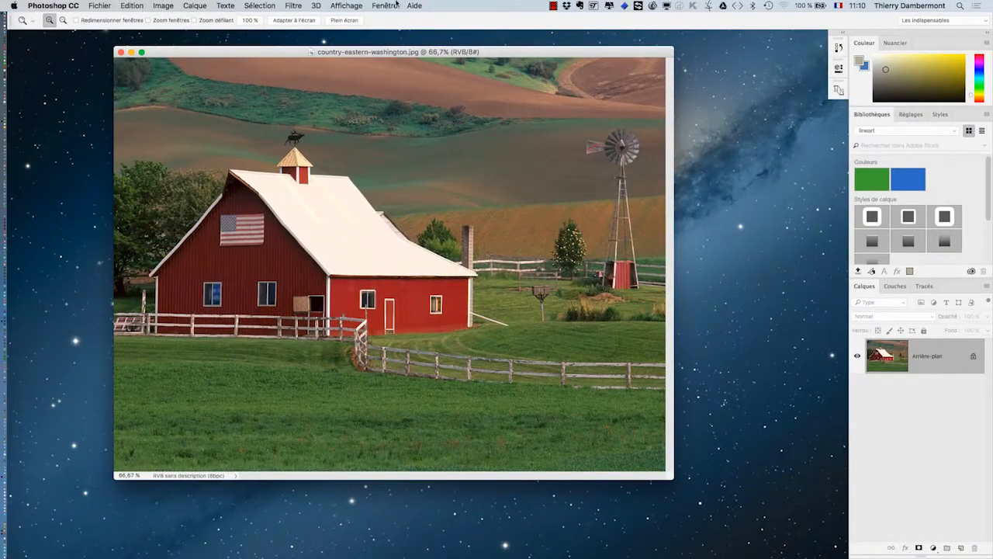
left_click(384, 6)
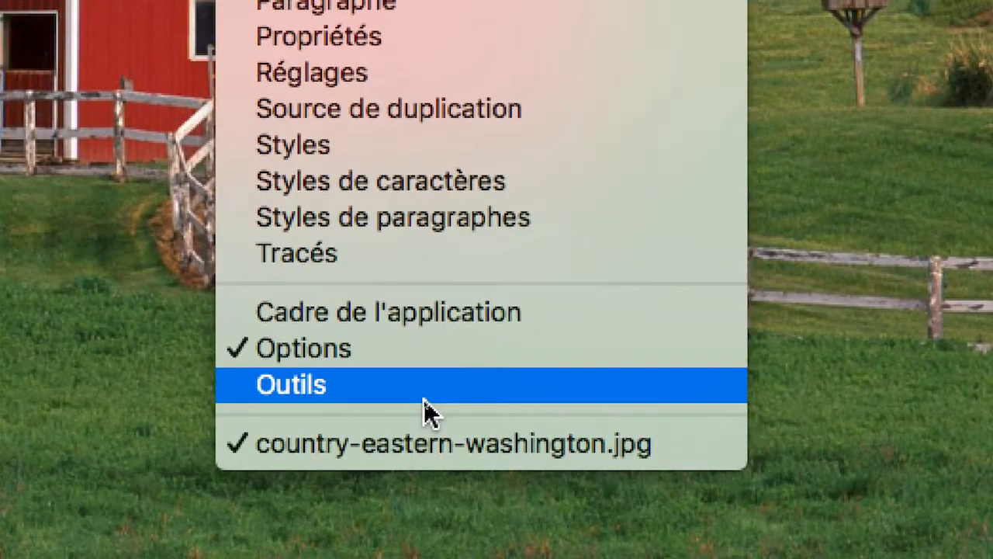
left_click(423, 396)
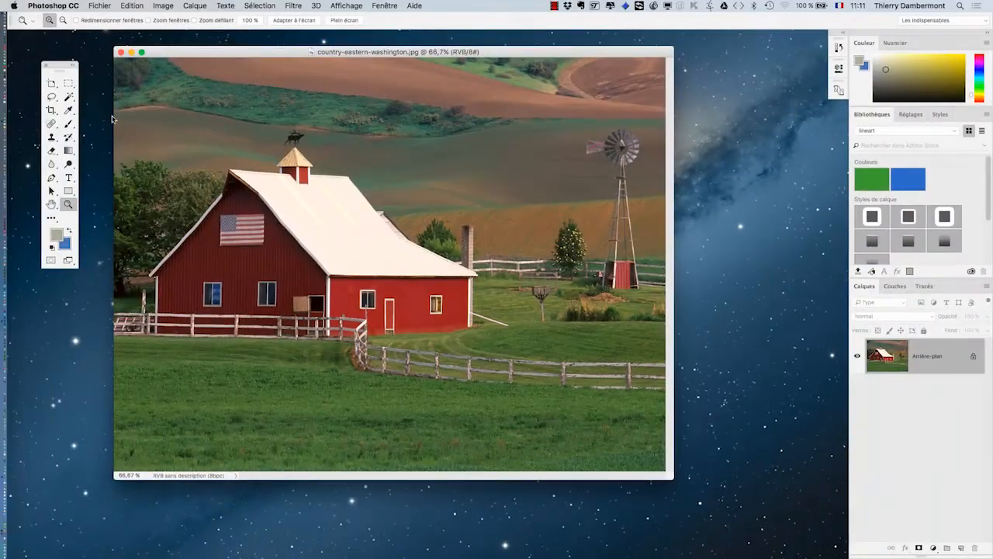
mouse_move(65, 70)
left_mouse_down()
mouse_move(78, 124)
mouse_move(70, 71)
mouse_move(70, 82)
left_mouse_up()
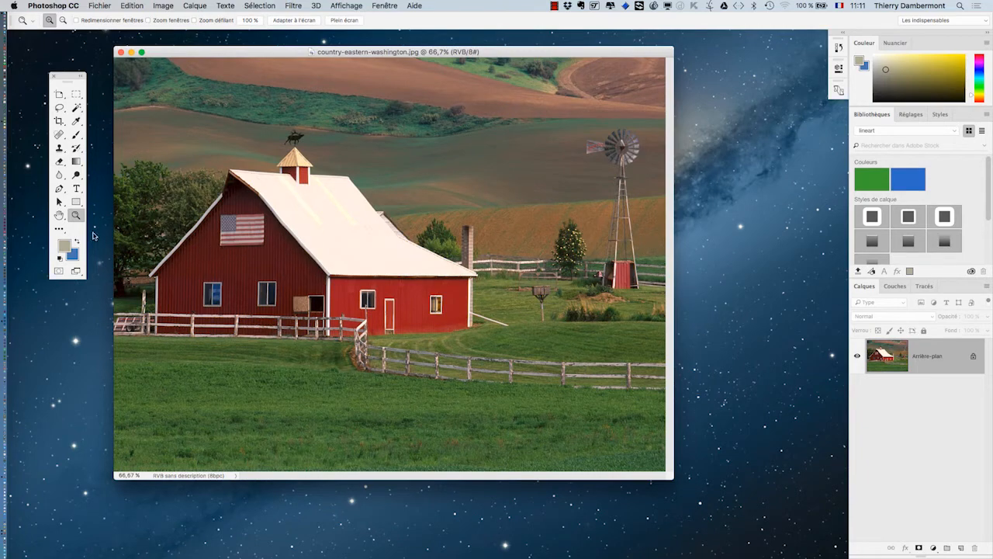
- Fit the barn image to the screen, and display it at 100% to view it at actual pixel size
double_click(60, 218)
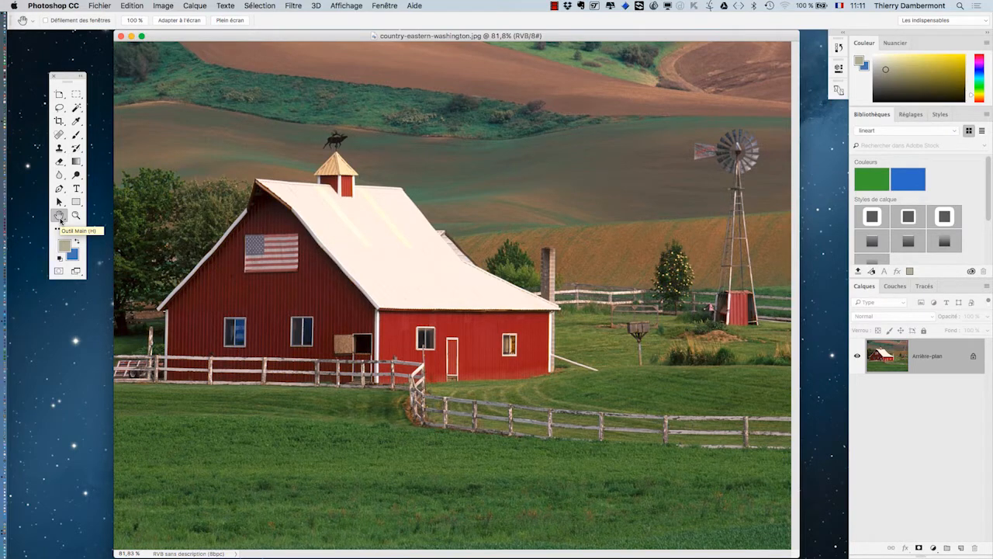
double_click(76, 216)
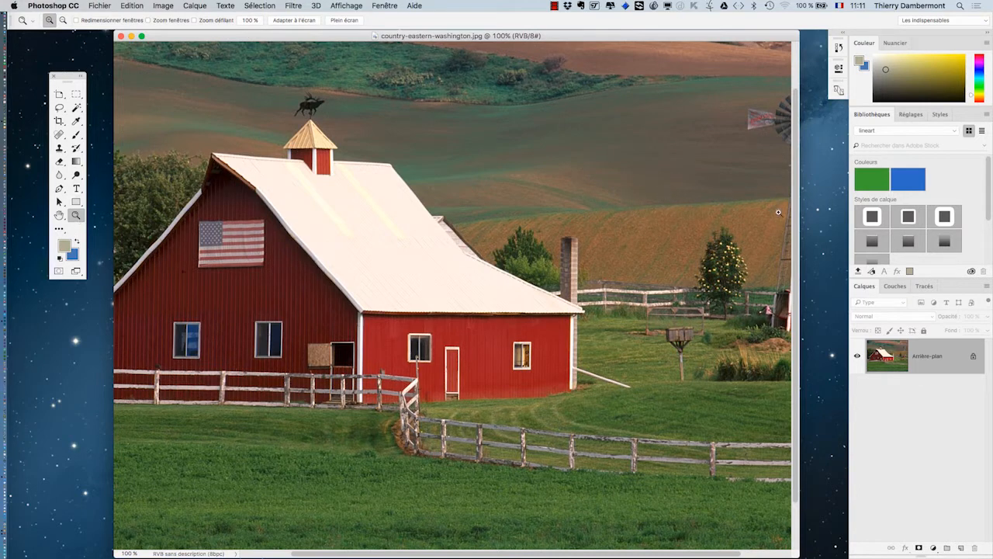
left_click_drag(797, 233, 615, 27)
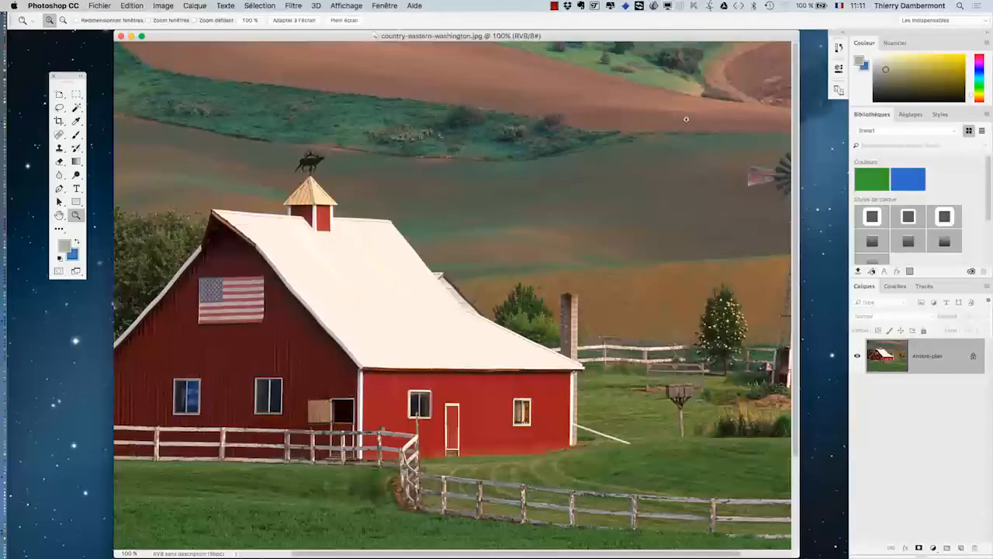
left_click_drag(796, 162, 813, 126)
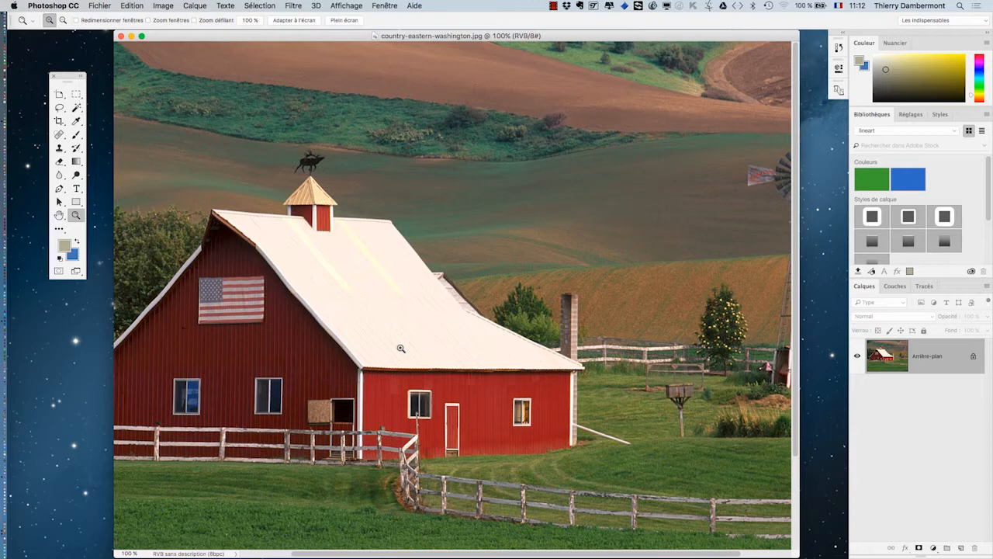
- Open the image size settings and, with the units in percent, set the linked width and height to 25%
left_click(173, 6)
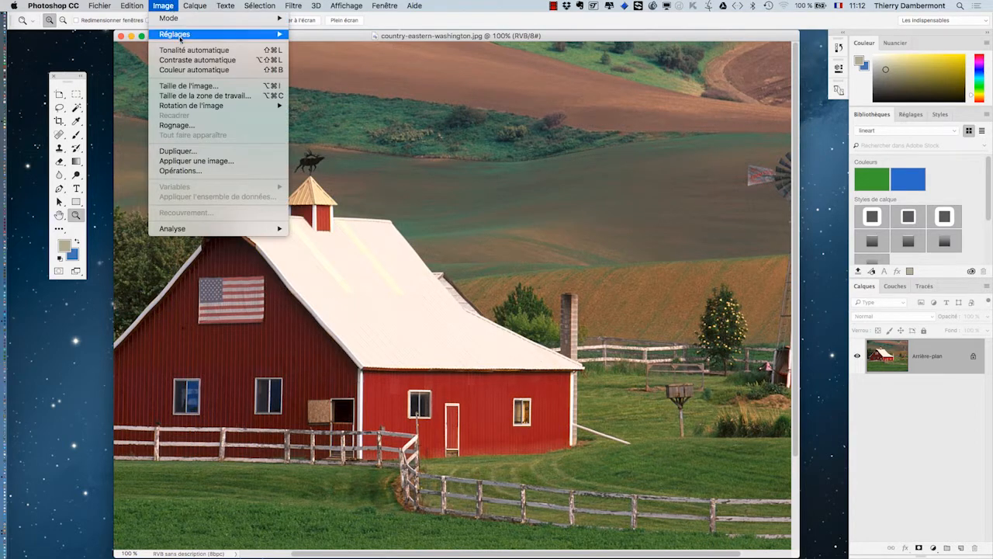
left_click(184, 87)
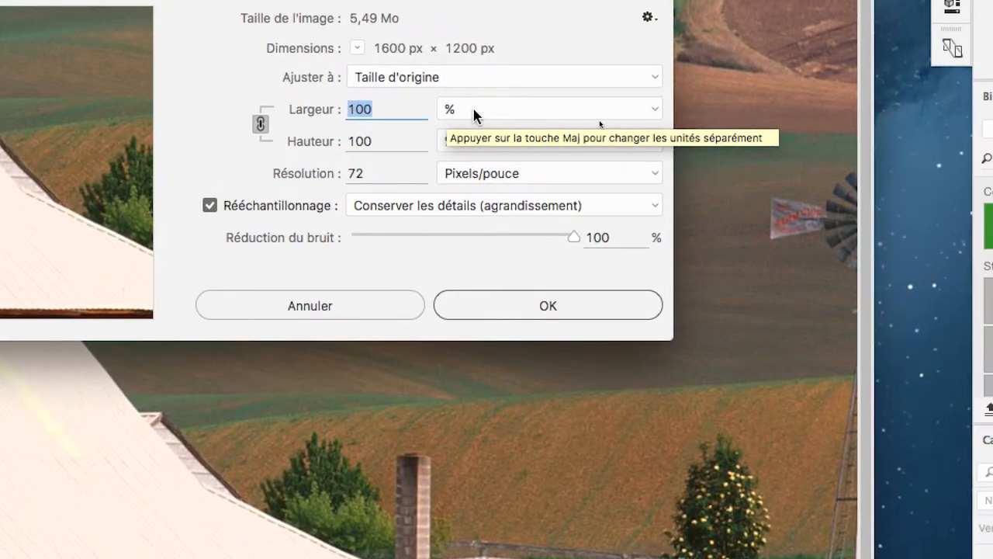
left_click(465, 113)
left_click(473, 116)
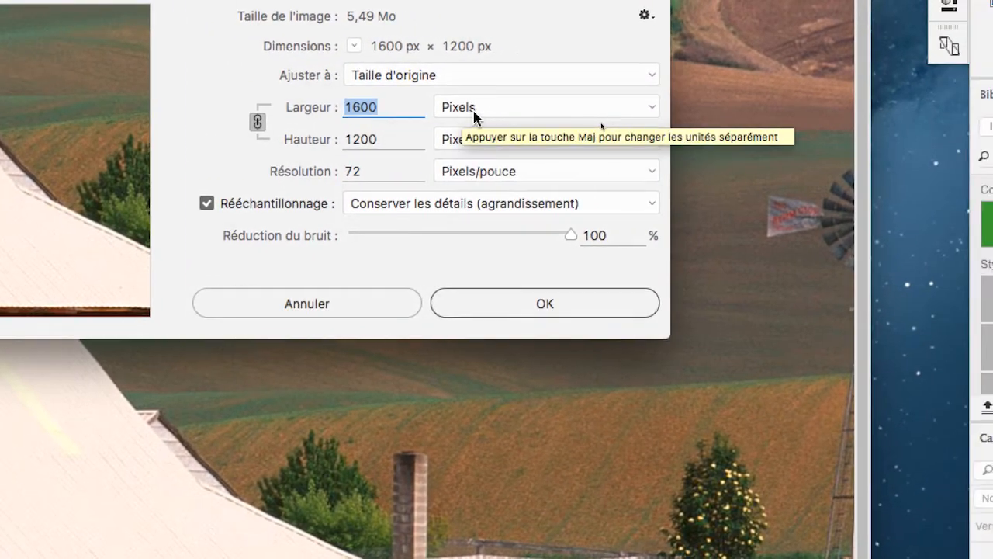
left_click(476, 103)
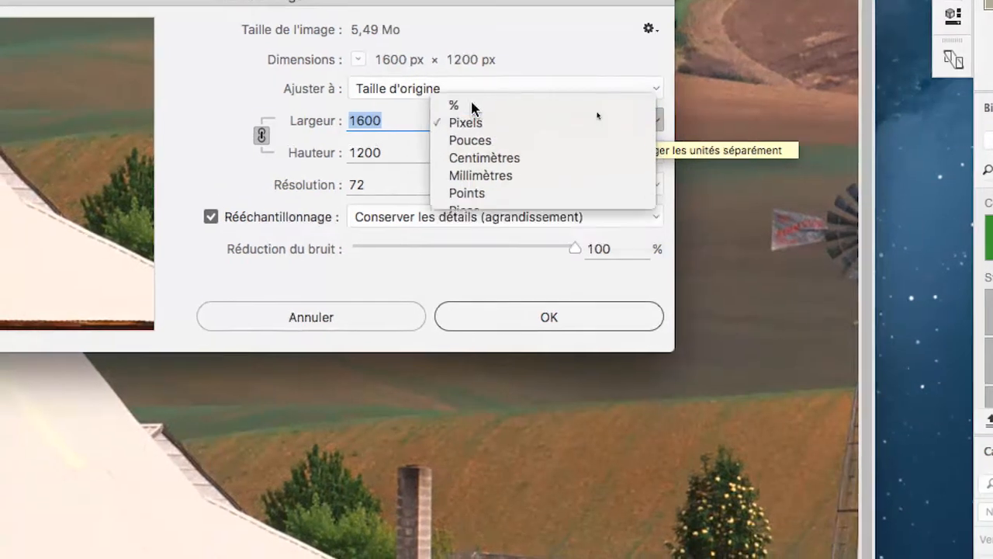
left_click(470, 88)
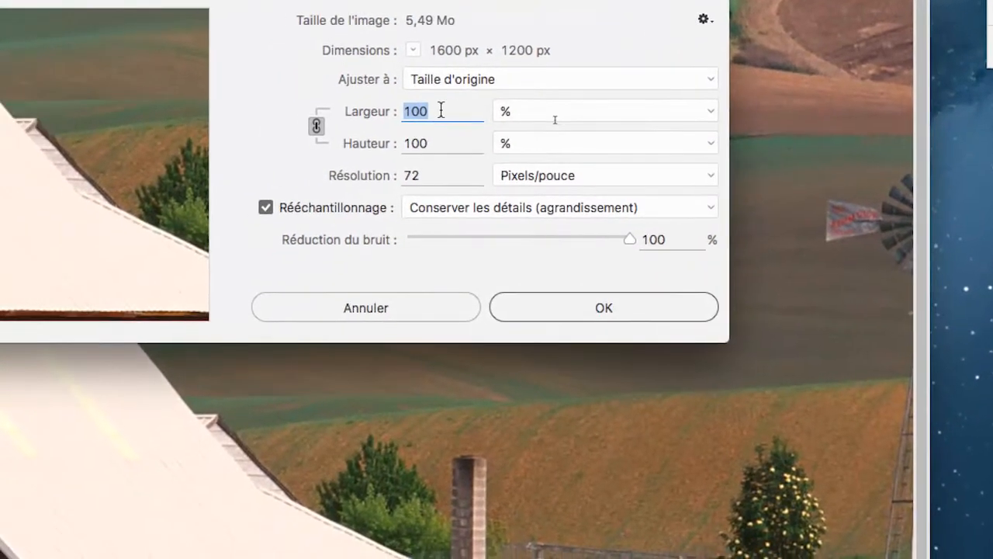
type("25")
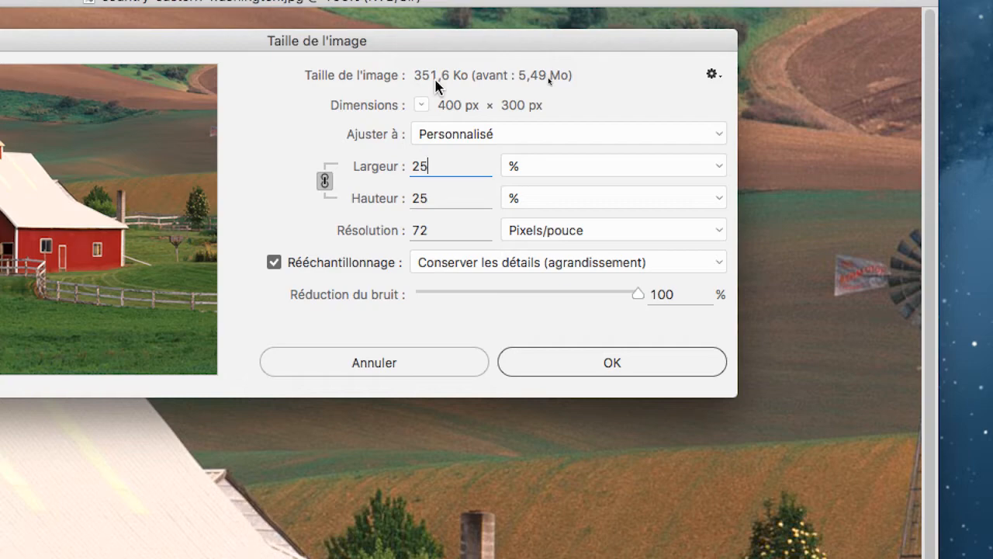
key("alt+super+equal")
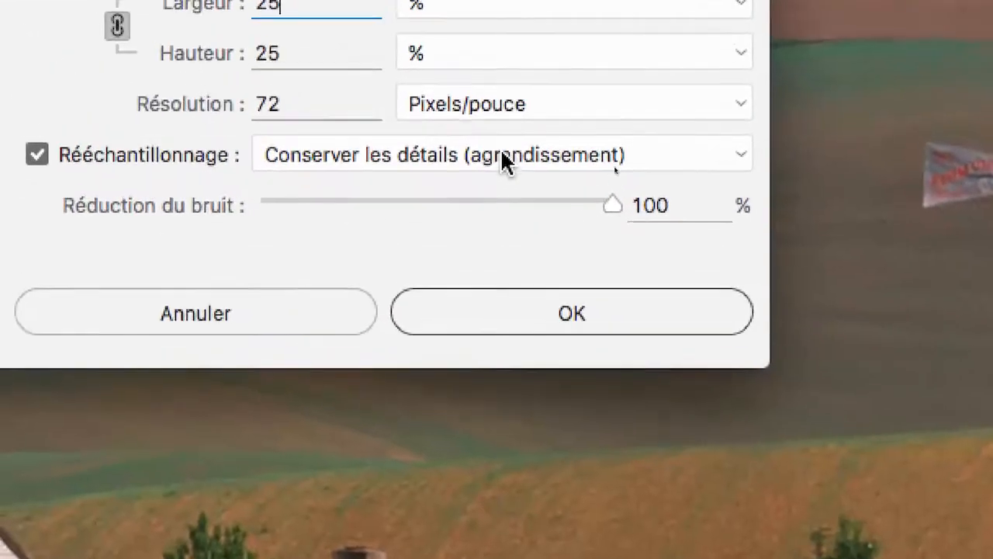
- Set the resampling method to Bicubique plus net (réduction) and apply the image reduction
left_click(484, 59)
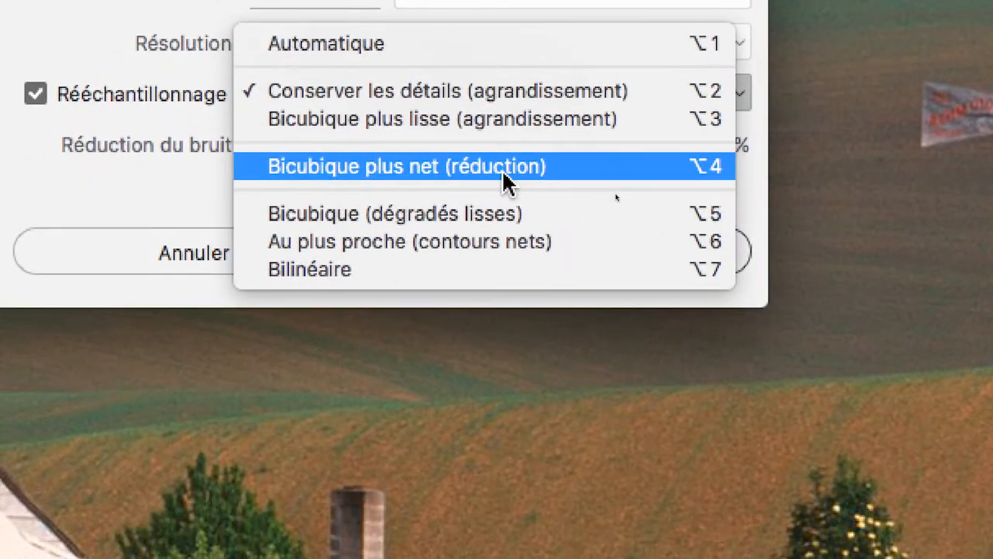
left_click(503, 171)
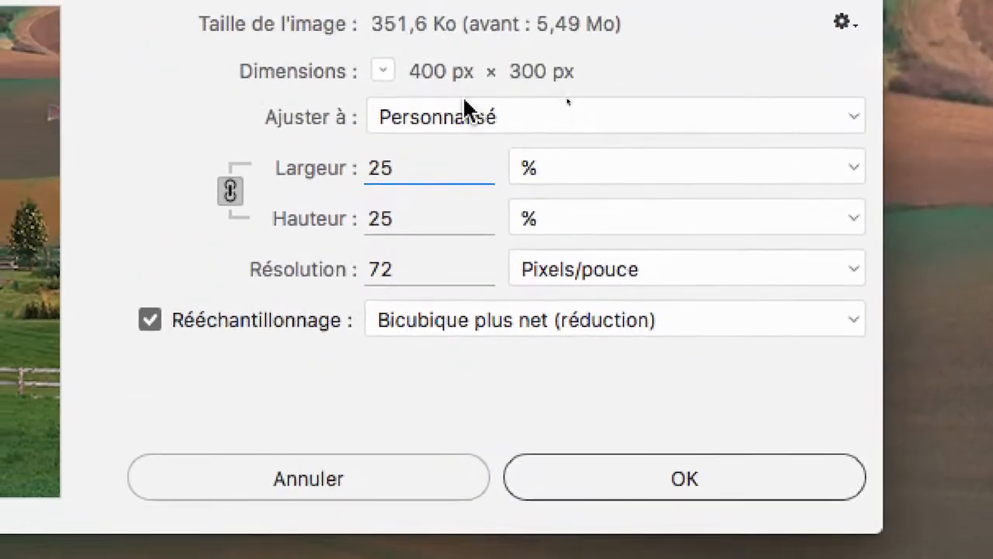
key("alt")
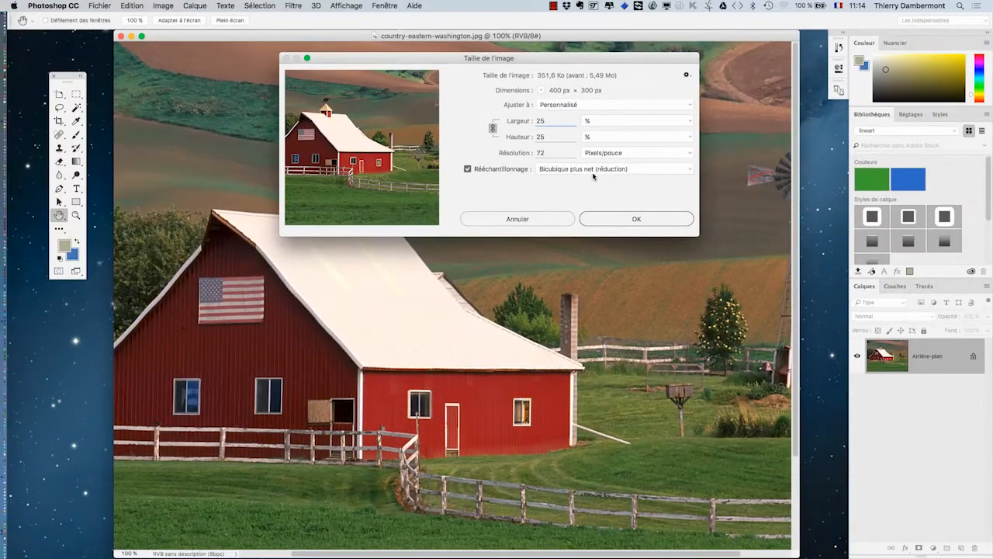
left_click(621, 218)
- Enlarge the reduced image to about 574% and examine the pixels around the barn roof and flag
key("z")
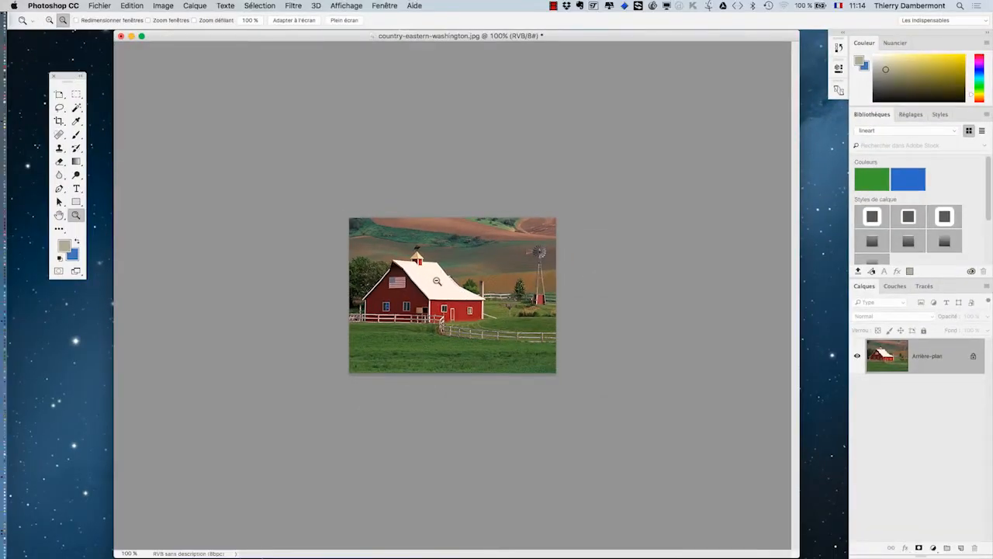
left_click_drag(436, 281, 432, 282)
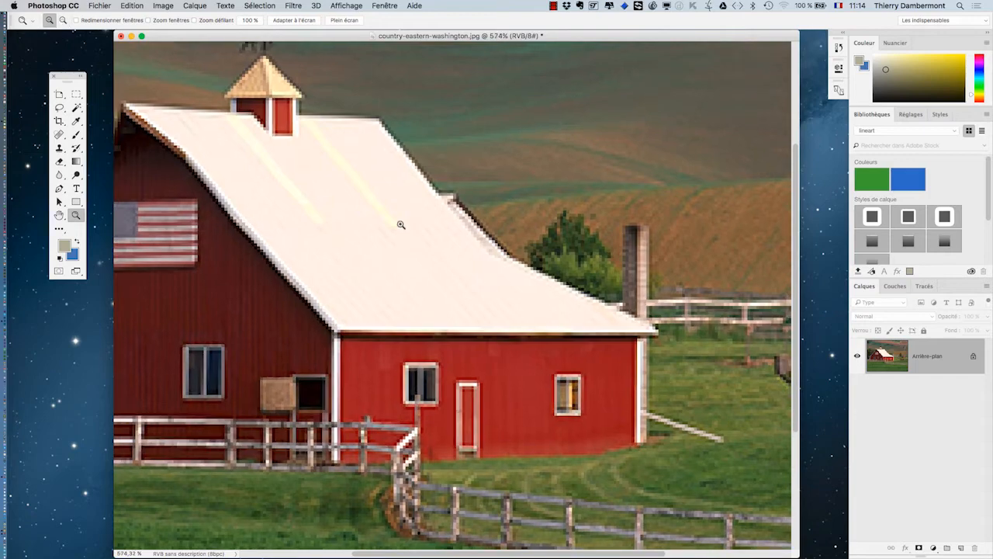
left_click_drag(387, 231, 508, 405)
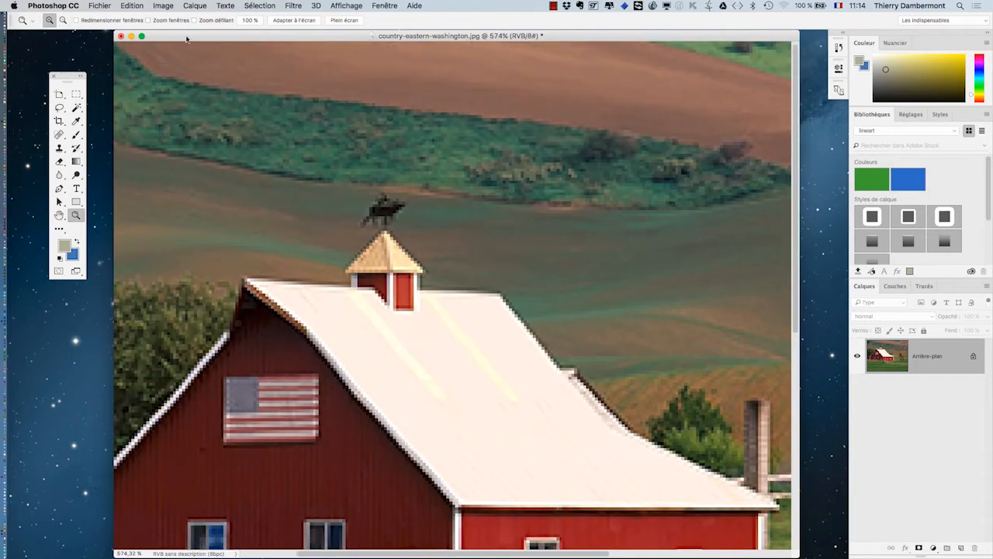
- Check the reduced image's width and height in pixels in the image size settings, and cancel without applying changes
left_click(159, 6)
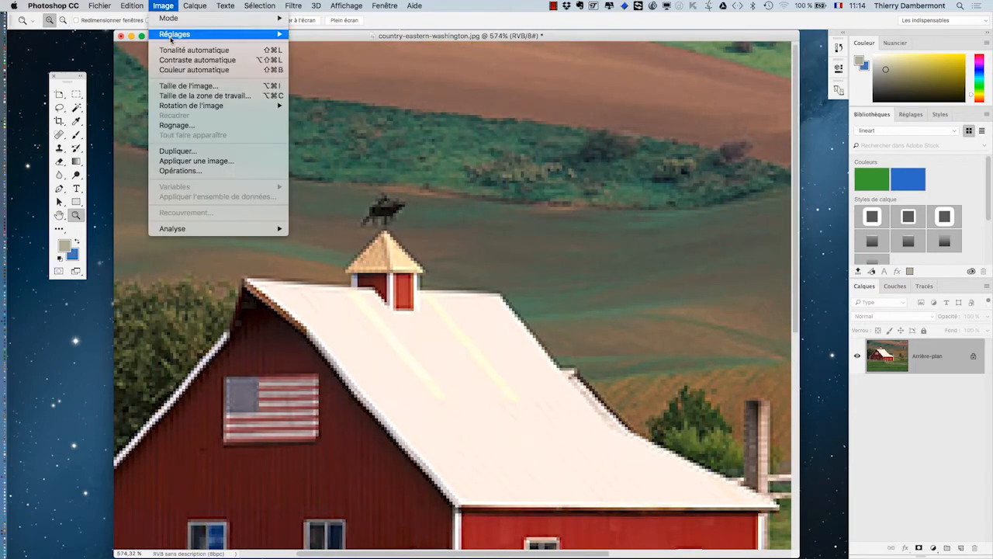
left_click(189, 87)
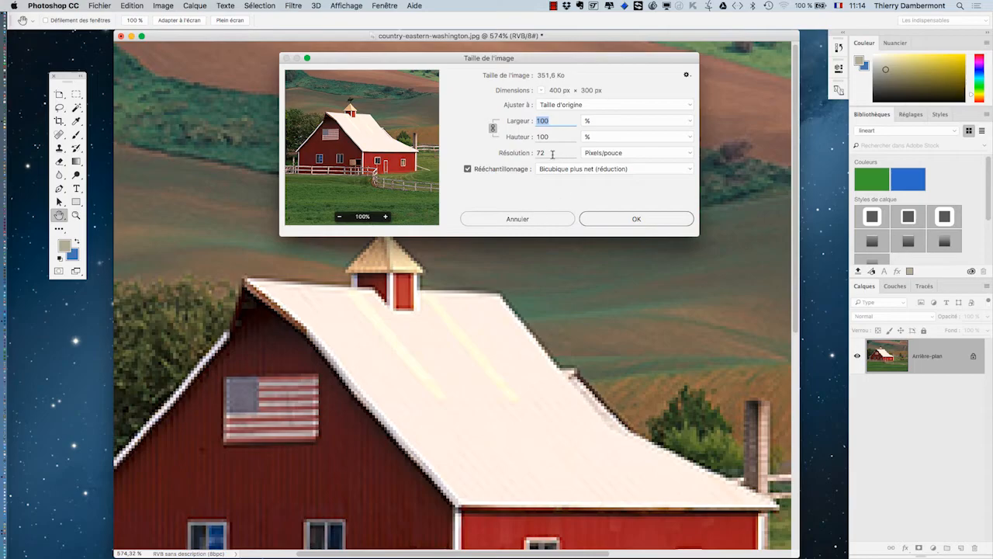
key("alt")
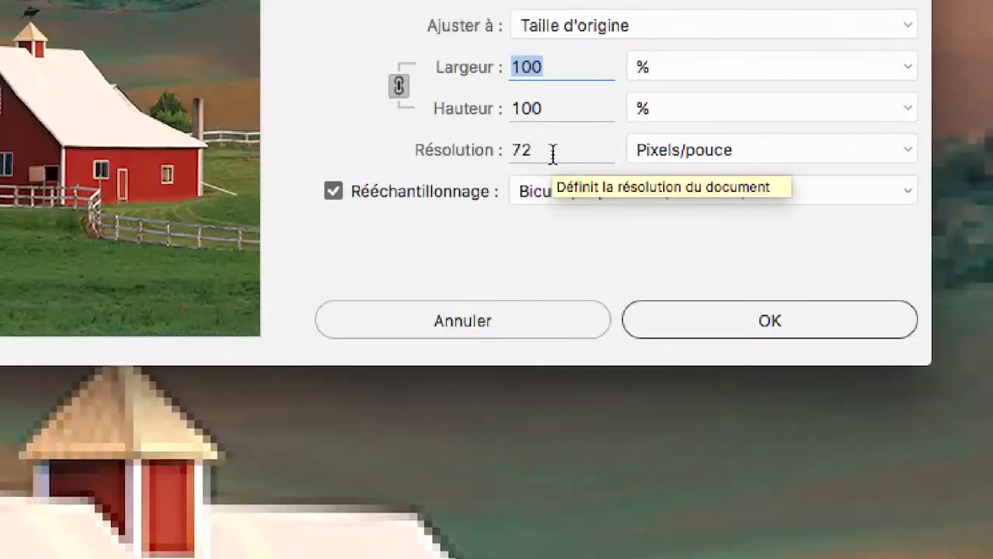
left_click_drag(553, 155, 509, 156)
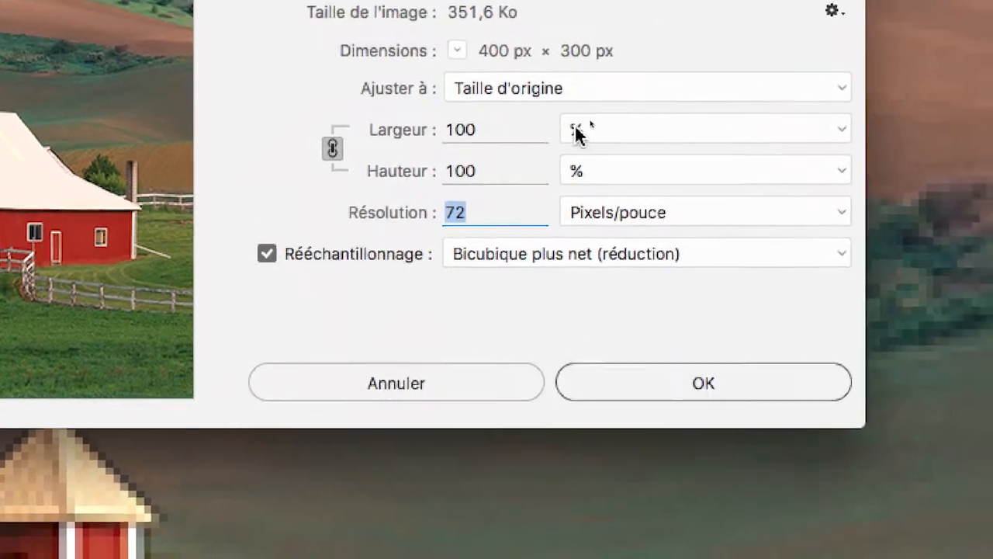
left_click(666, 78)
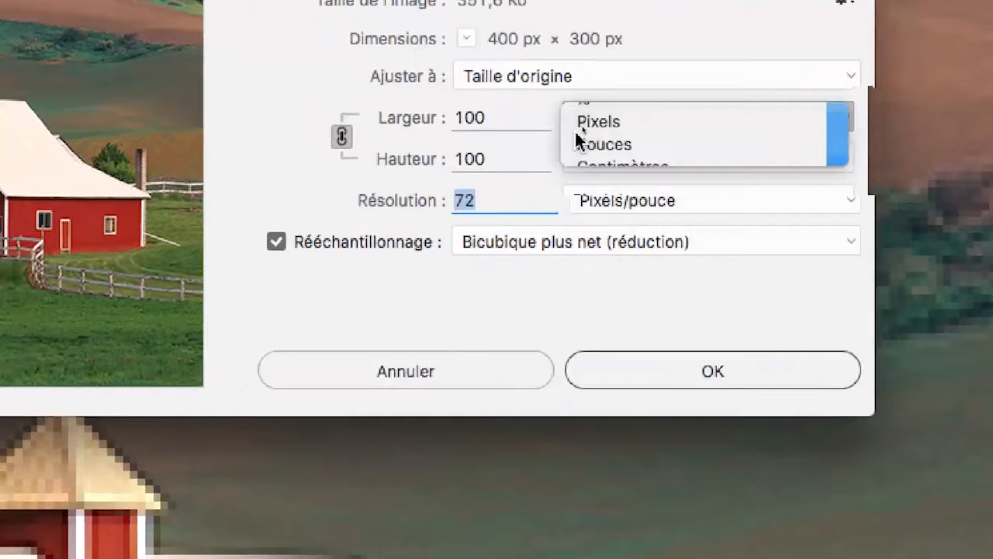
left_click(577, 130)
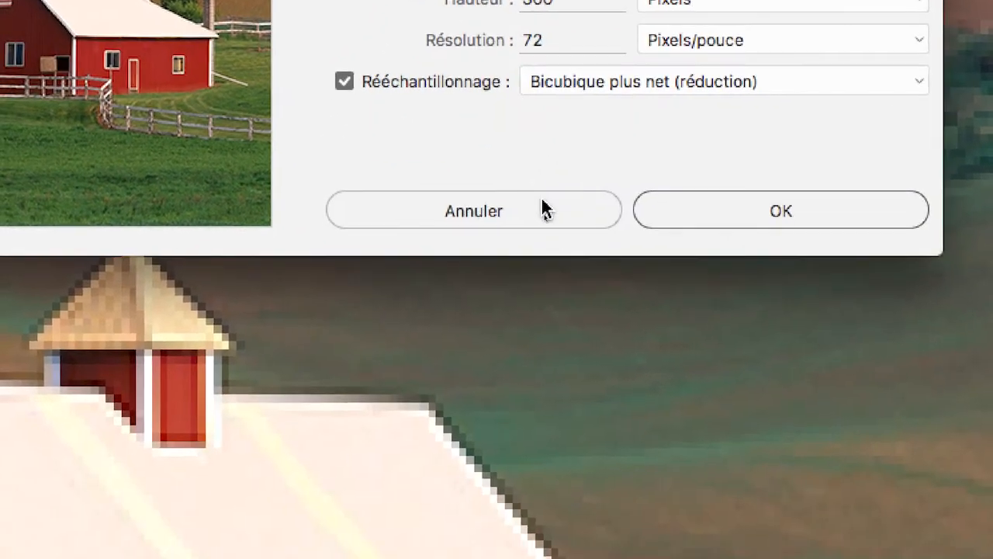
left_click(541, 300)
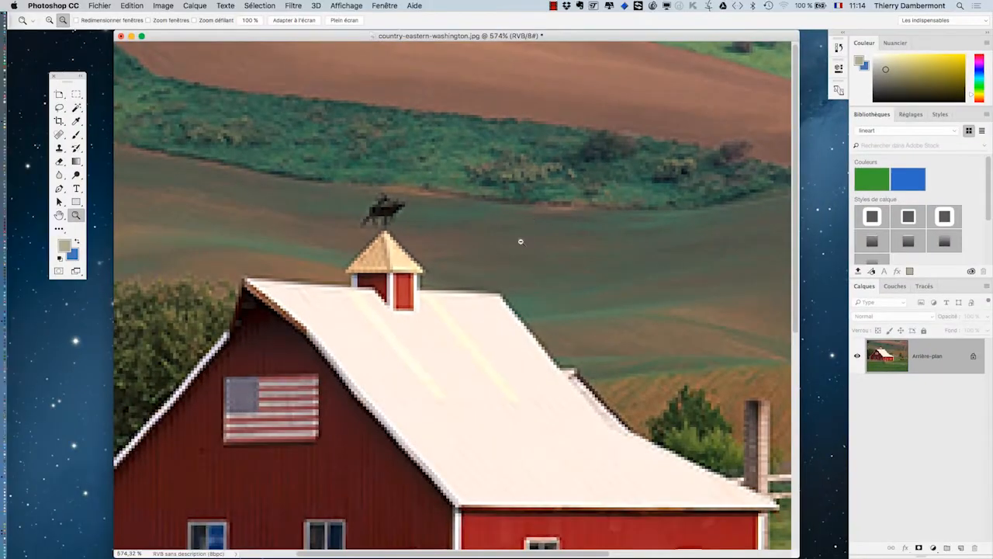
- Open the image size settings for the reduced farm image and turn off resampling (Rééchantillonnage)
left_click(519, 241)
left_click(518, 240)
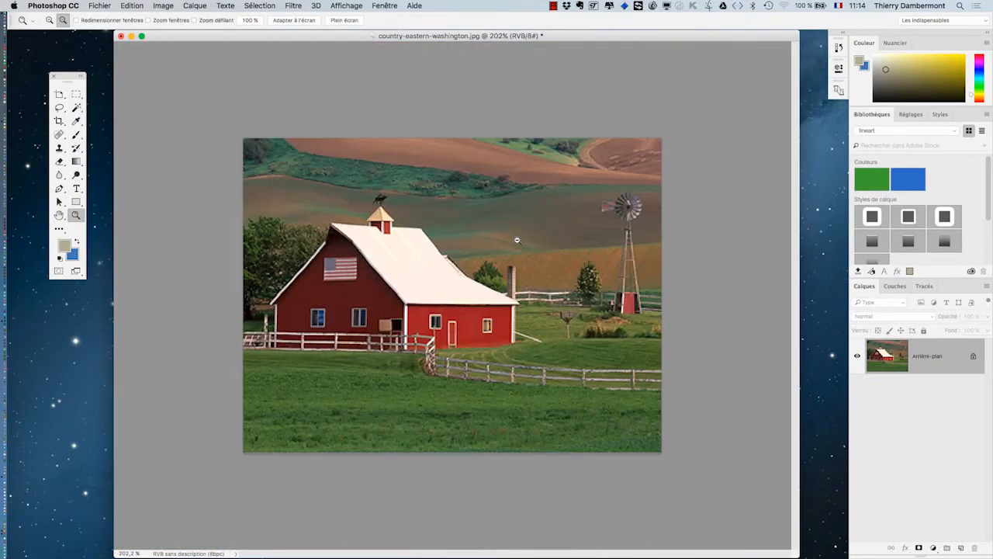
left_click(517, 240)
left_click(516, 240)
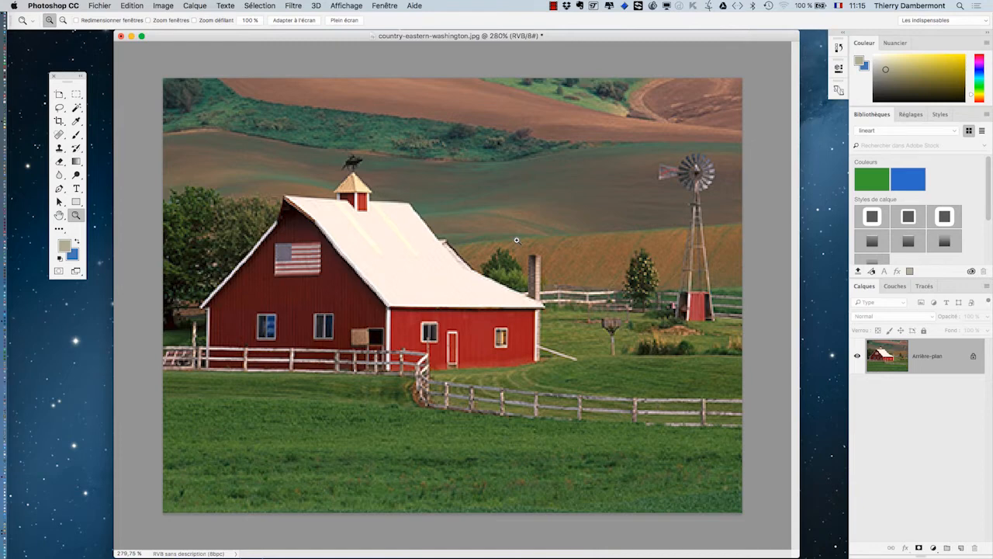
left_click(170, 5)
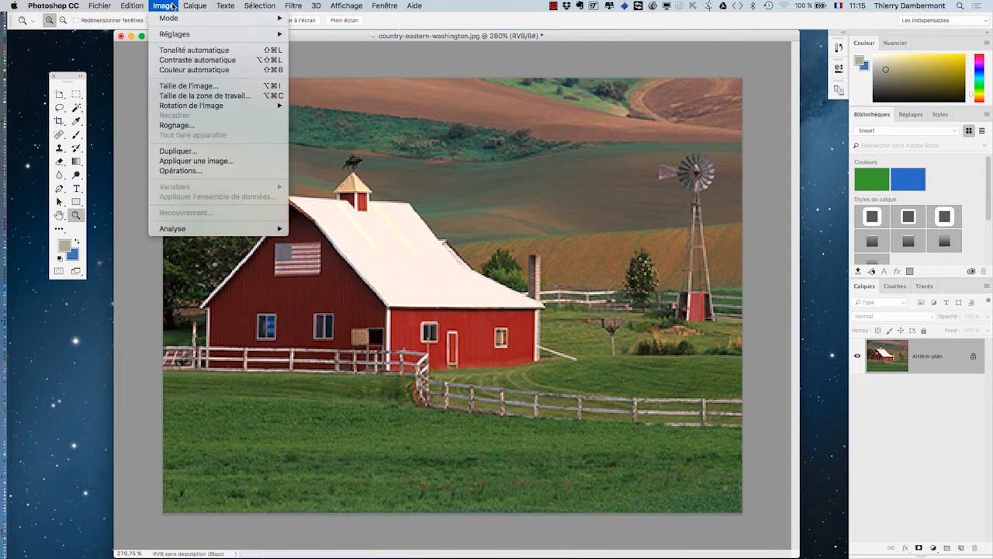
left_click(192, 87)
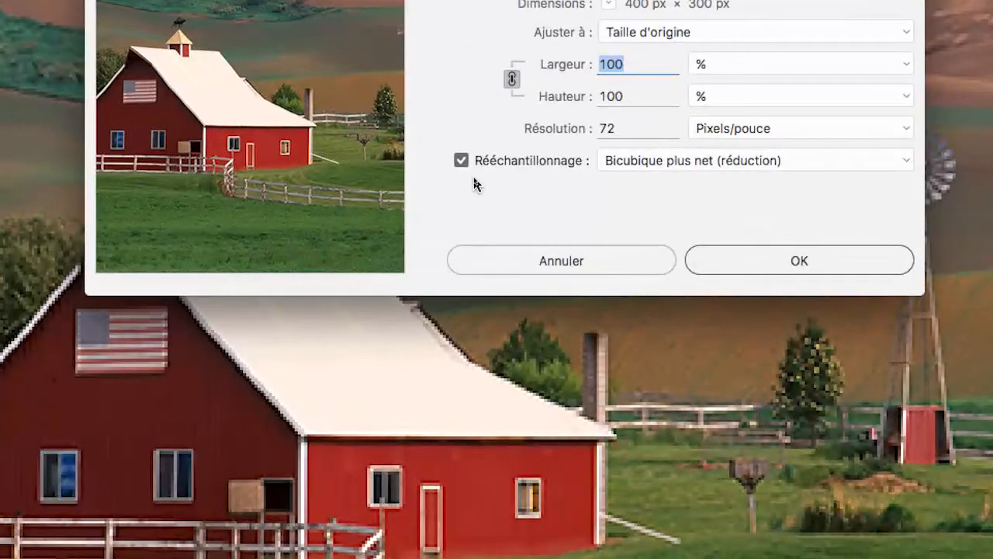
left_click(479, 162)
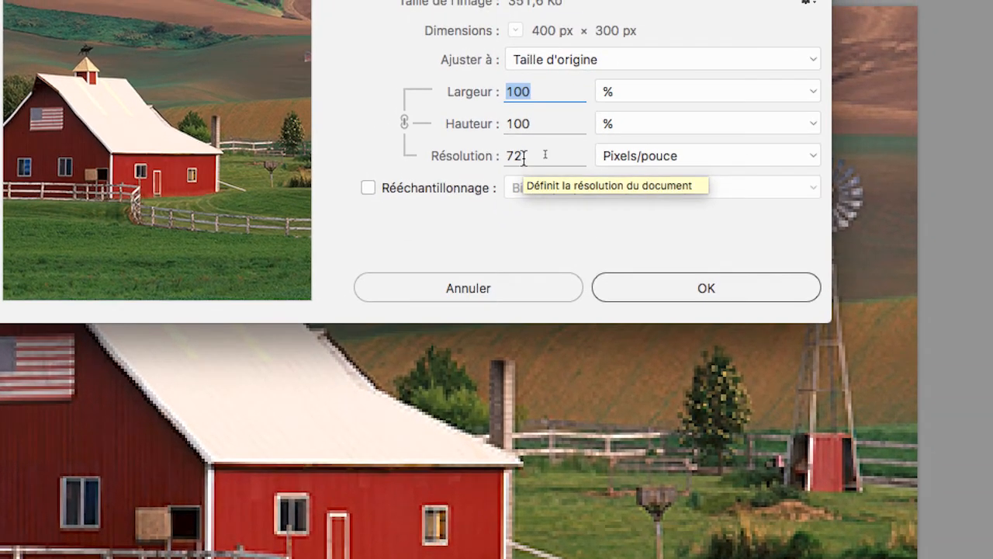
- Set the image resolution to 1 pixel per inch without resampling and apply the change
left_click(613, 133)
double_click(518, 157)
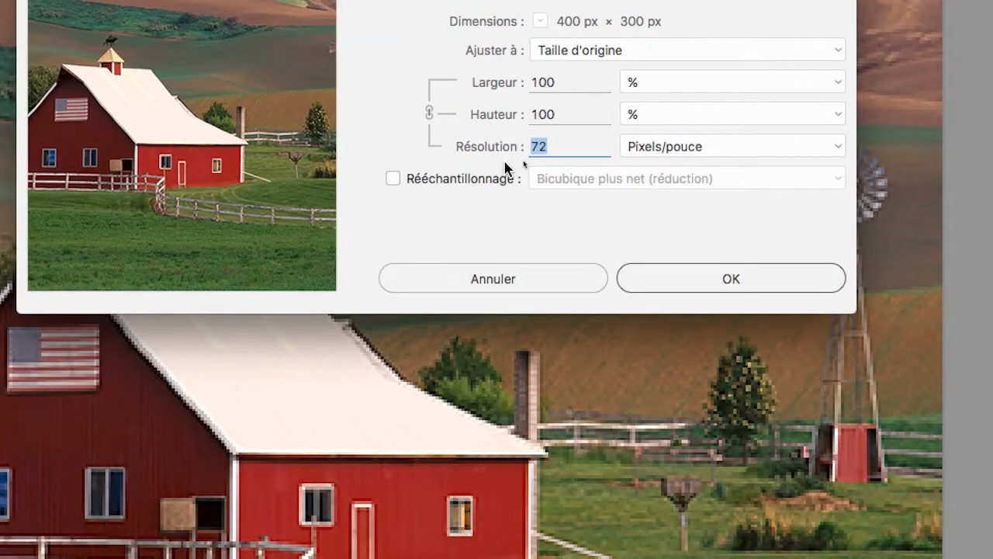
type("1")
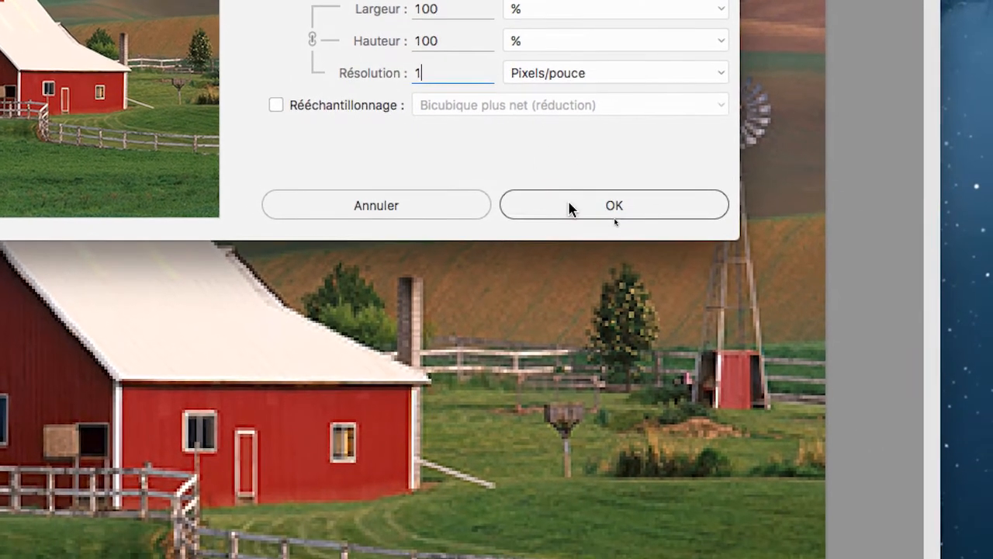
left_click(624, 268)
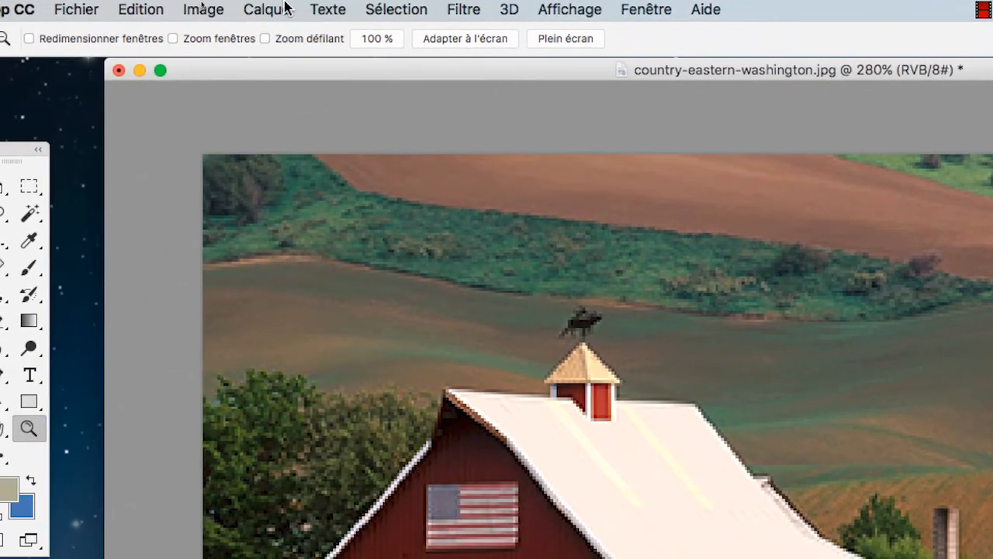
- Reopen the image size settings, set the resolution to 10000 pixels per inch without resampling, and apply it
left_click(49, 11)
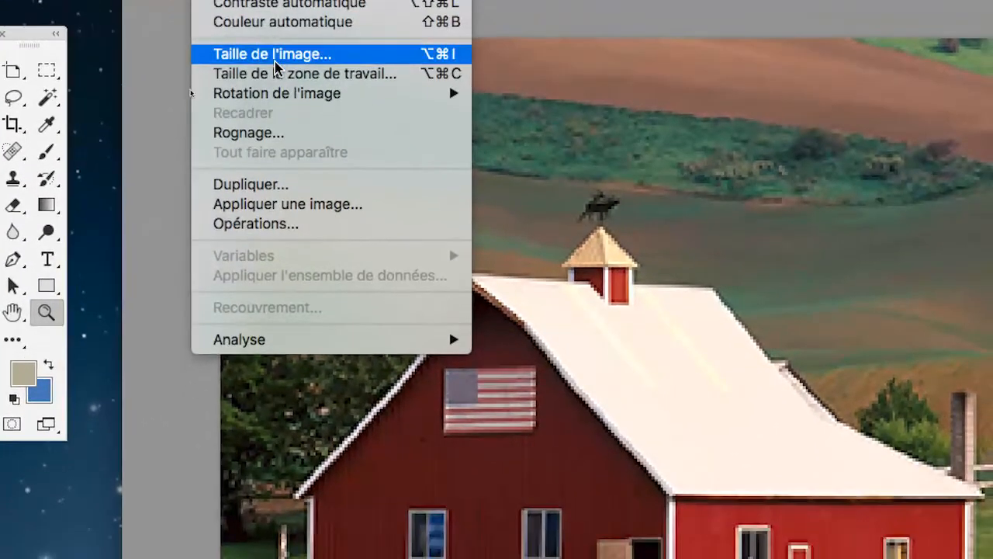
left_click(303, 170)
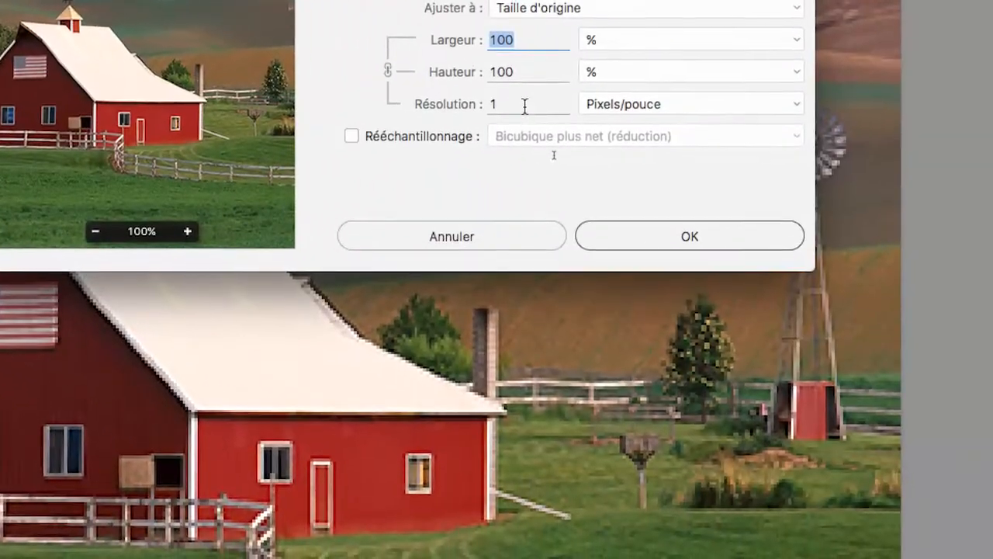
left_click(717, 160)
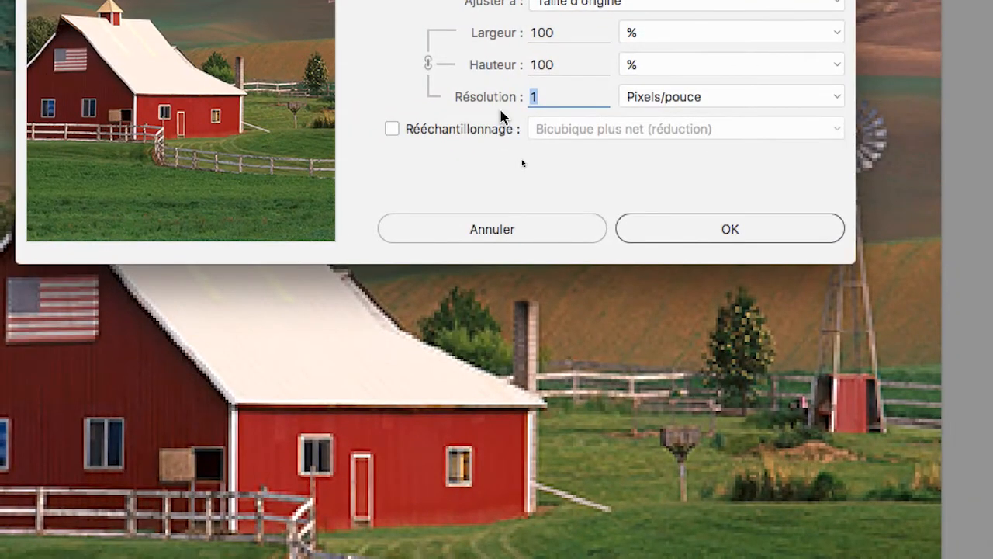
type("10000")
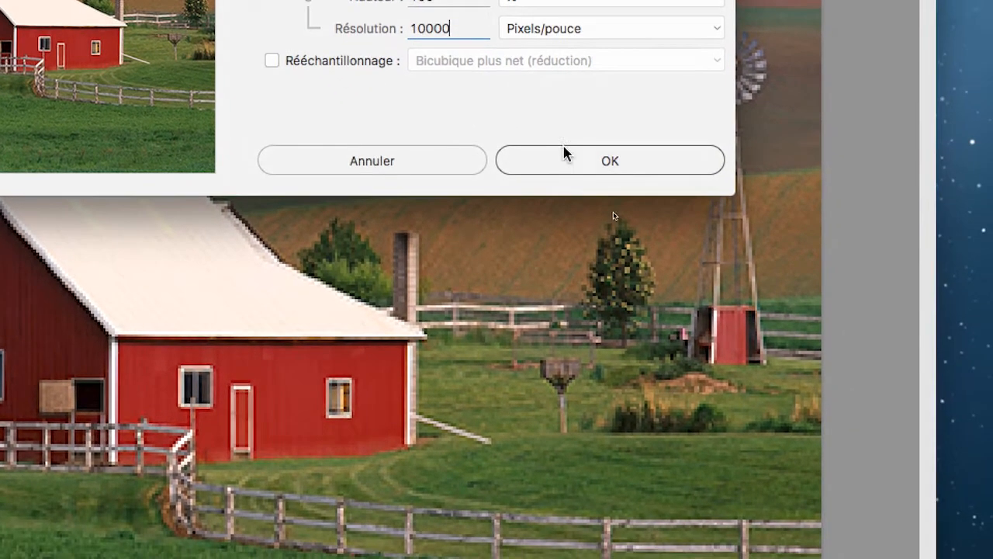
left_click(683, 221)
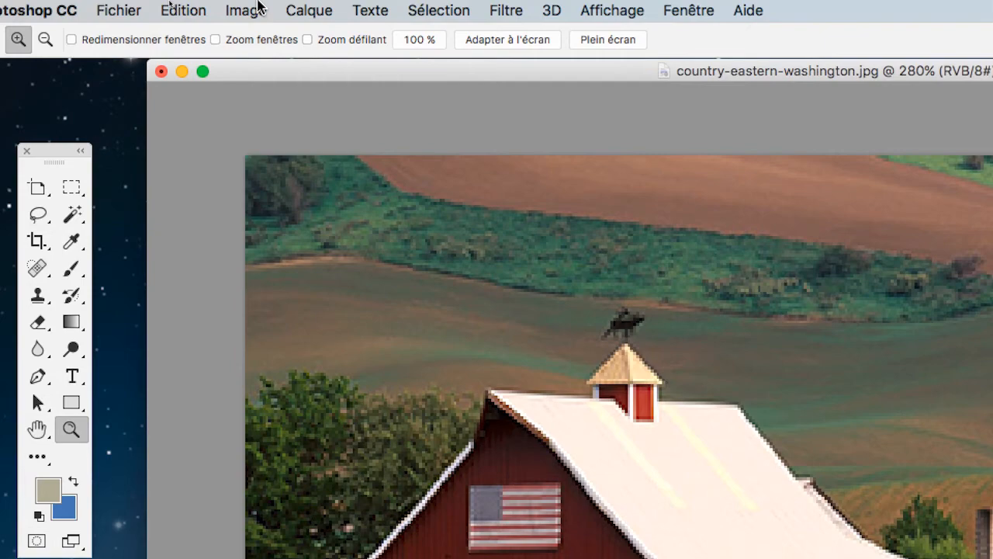
- Reopen the image size settings and show the width and height in centimetres
left_click(258, 9)
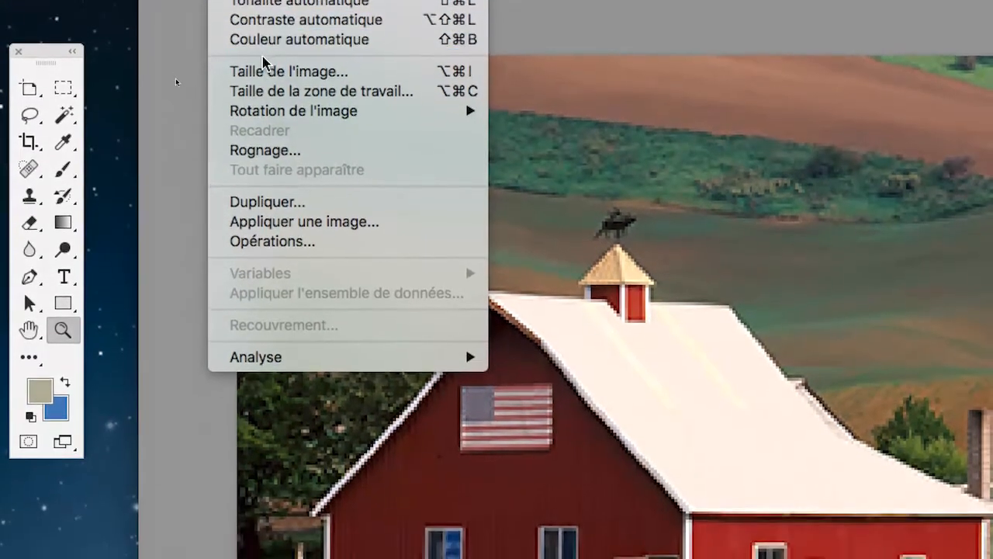
left_click(263, 70)
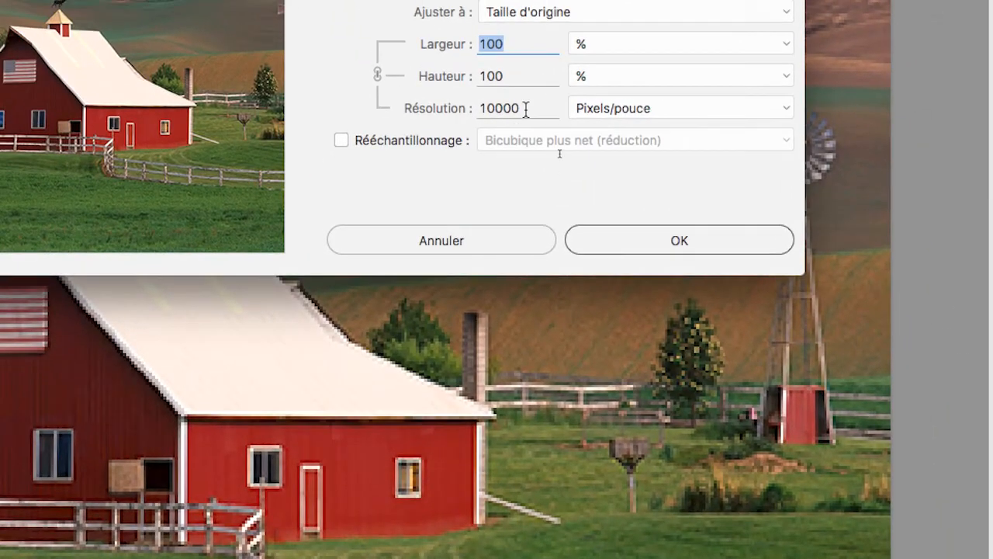
left_click_drag(444, 150, 397, 151)
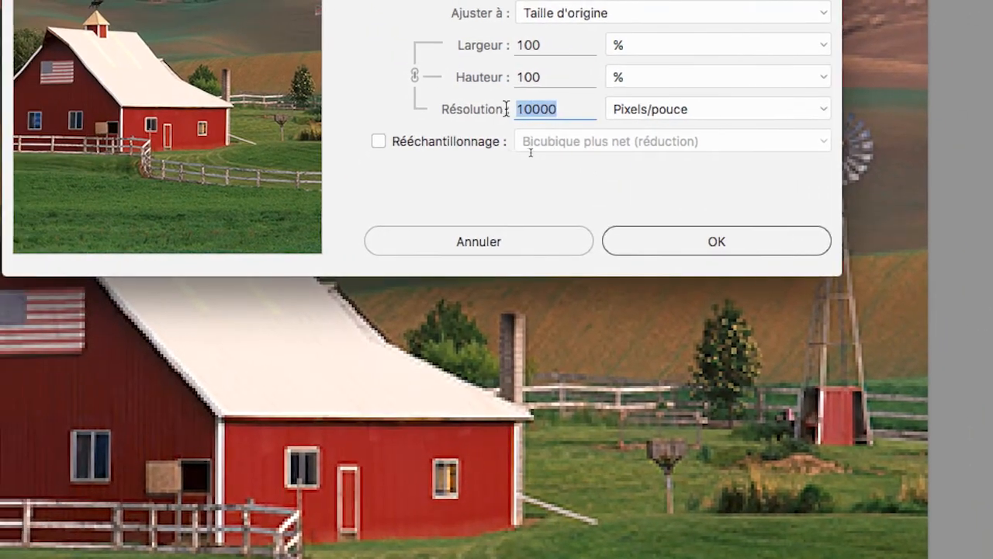
left_click(557, 84)
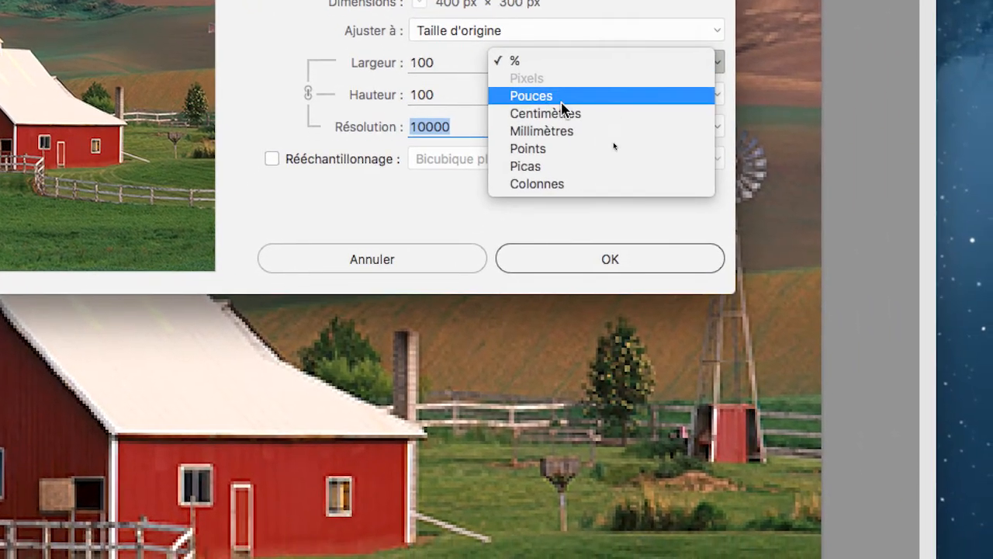
left_click(561, 109)
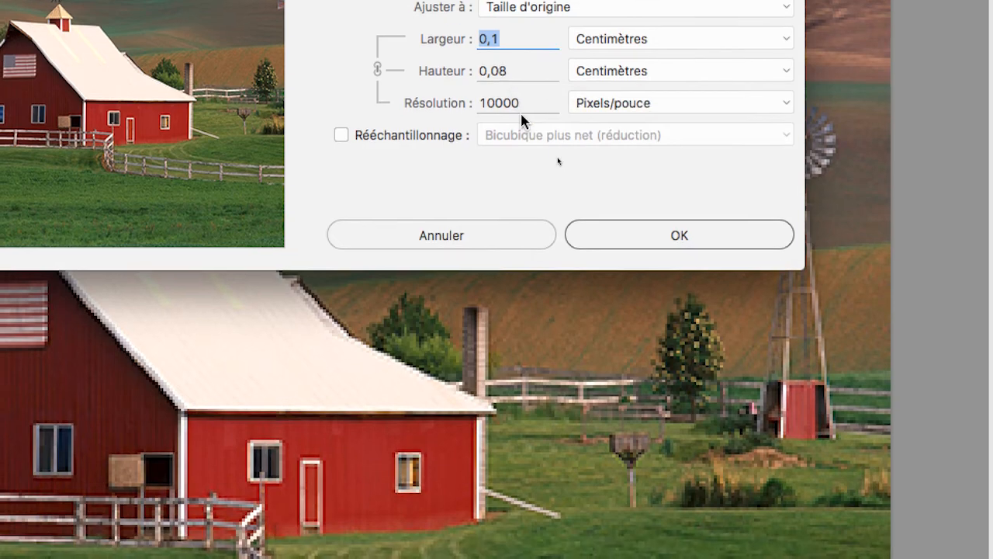
- Compare the document dimensions in centimetres by entering a resolution of 1 and 72 pixels per inch, with resampling off
left_click_drag(524, 131, 478, 129)
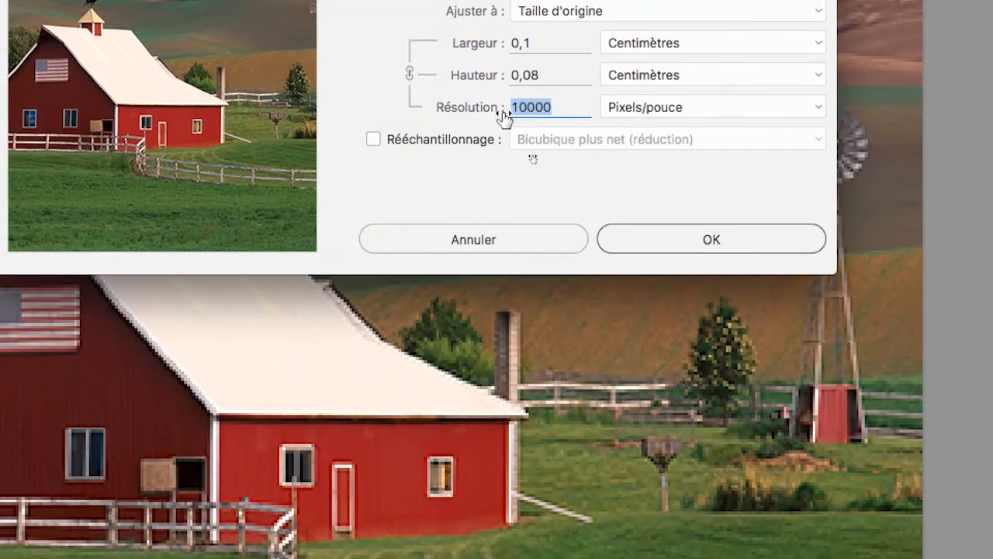
type("1")
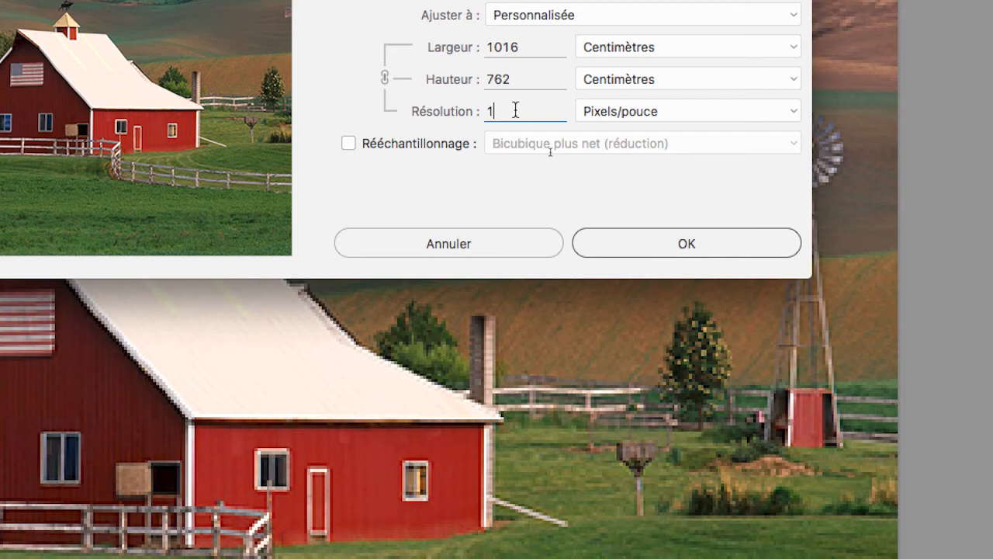
double_click(512, 122)
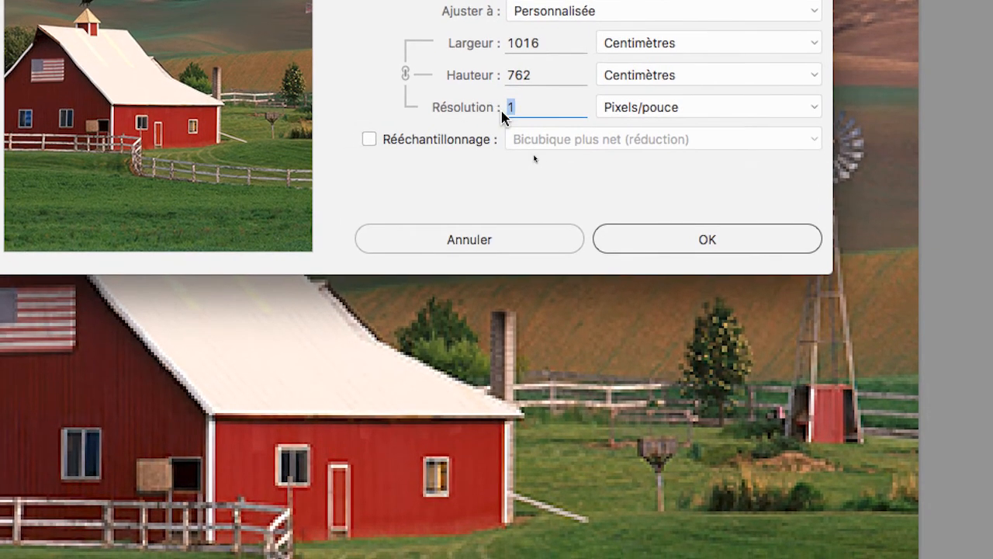
type("72")
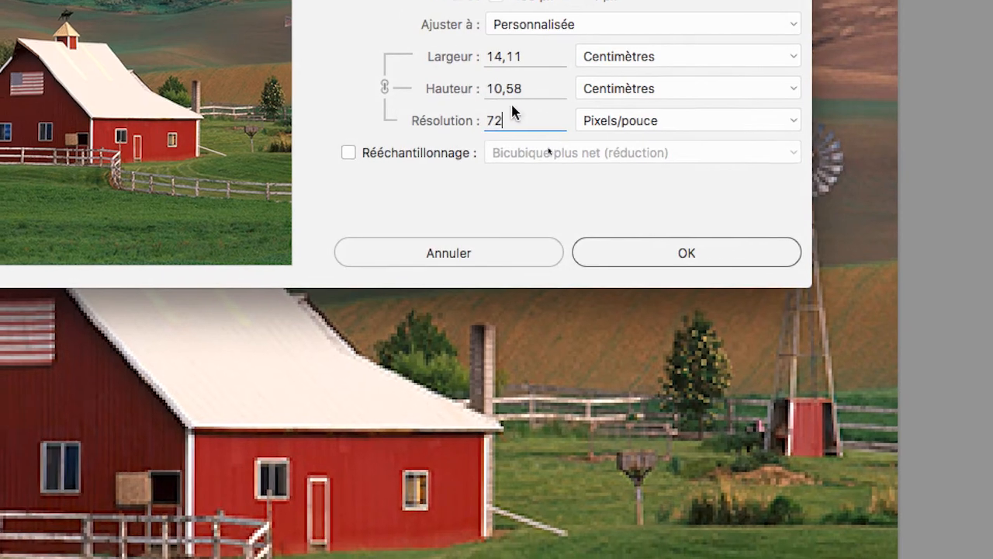
left_click_drag(505, 120, 486, 121)
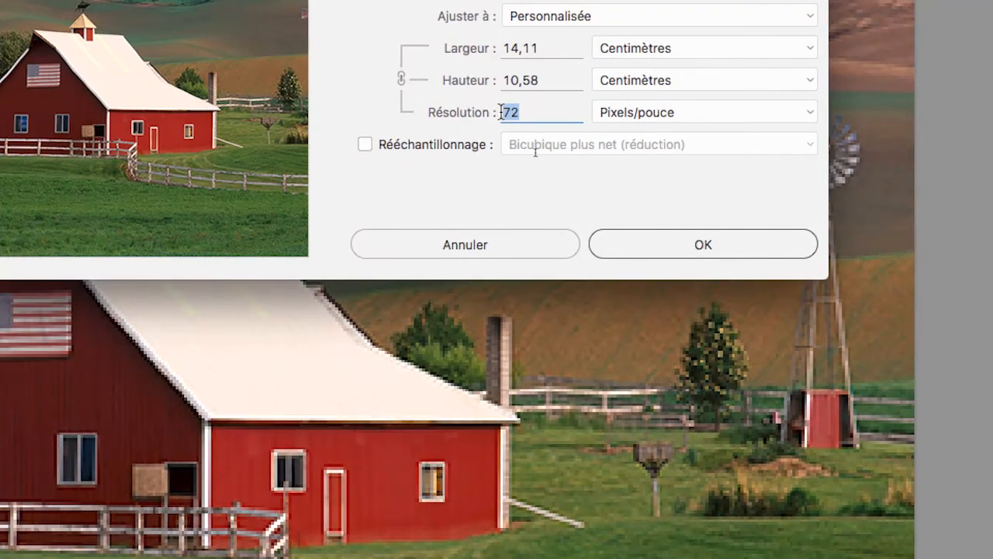